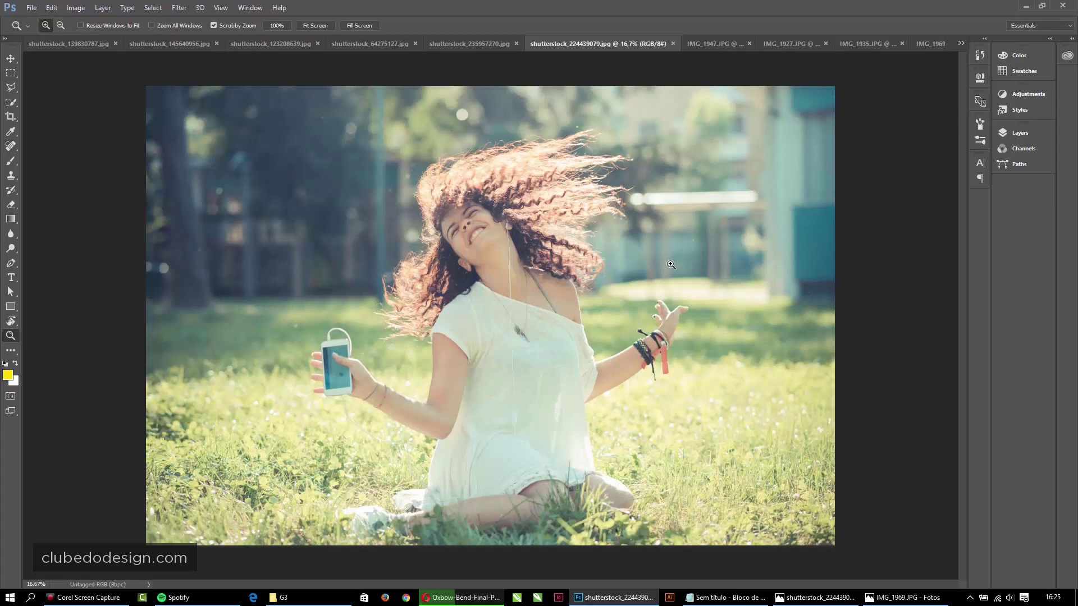
# Bring up the jewellery portrait shutterstock_64275127.jpg after a glance at shutterstock_235957270.jpg
pyautogui.click(473, 43)
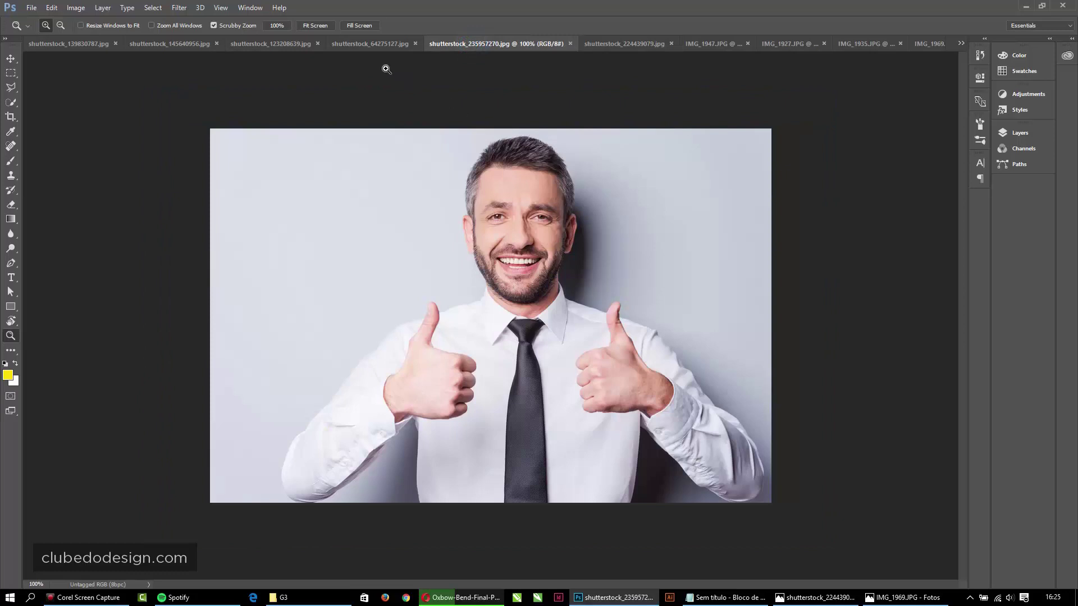
pyautogui.click(363, 43)
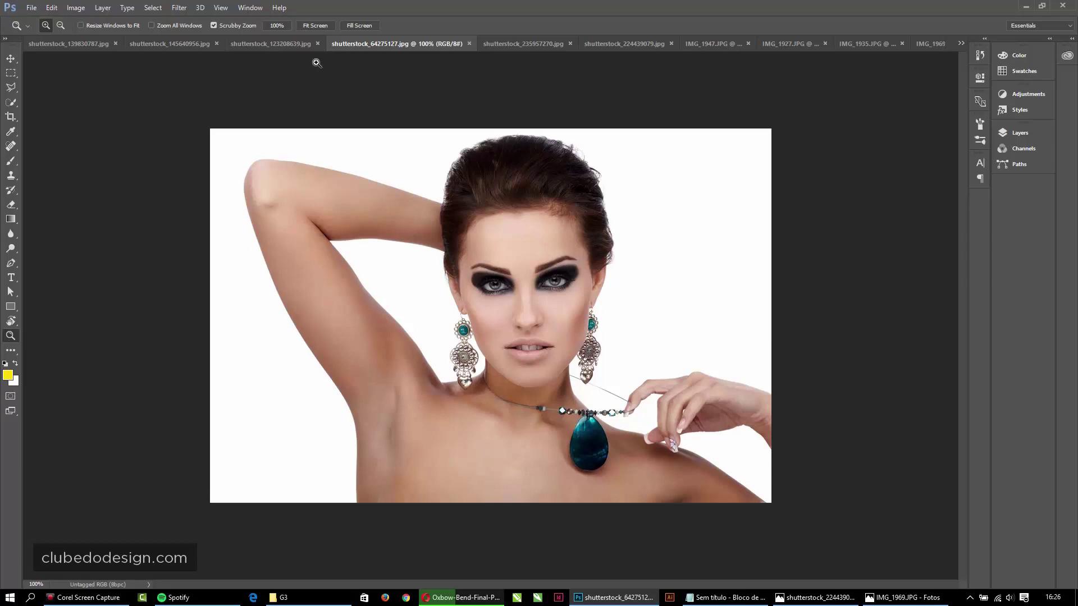
# Flip through the tank-top, red-haired and glasses-man stock photos, ending on shutterstock_145640956.jpg
pyautogui.click(258, 43)
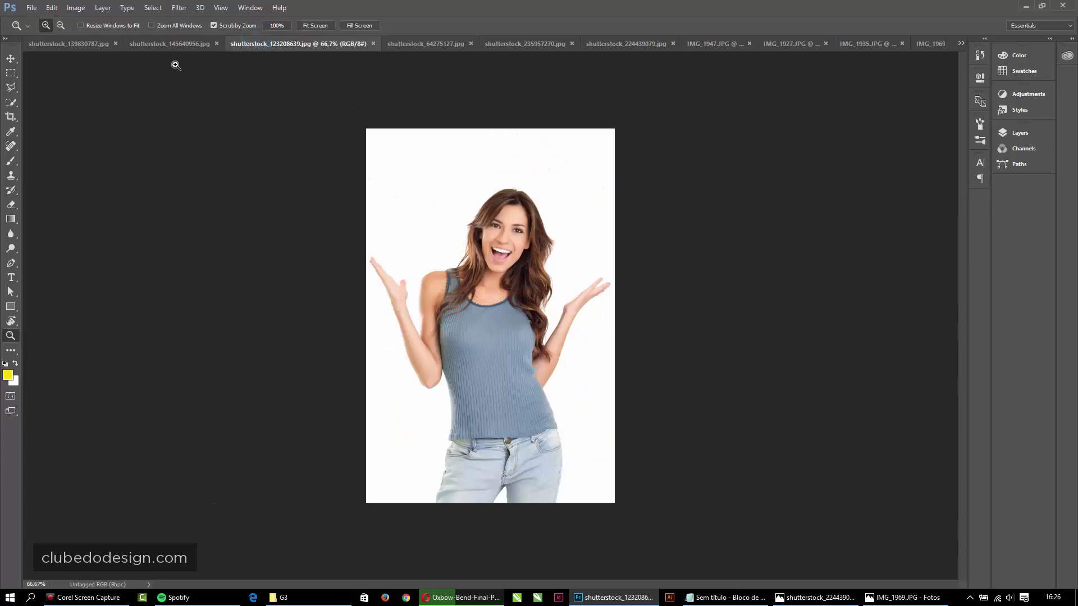
pyautogui.click(172, 45)
pyautogui.click(81, 43)
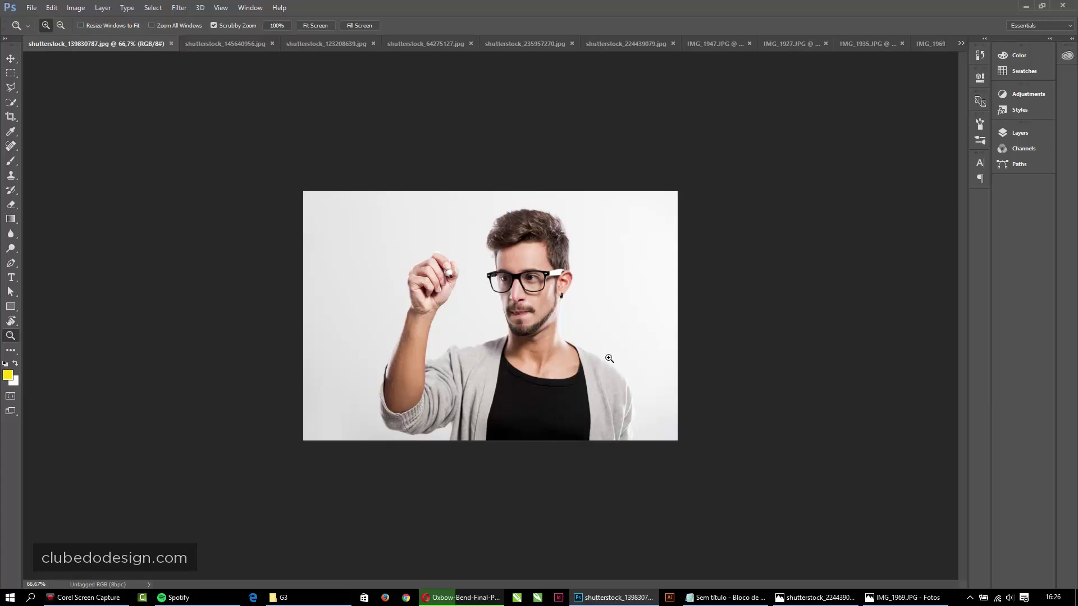
pyautogui.click(224, 44)
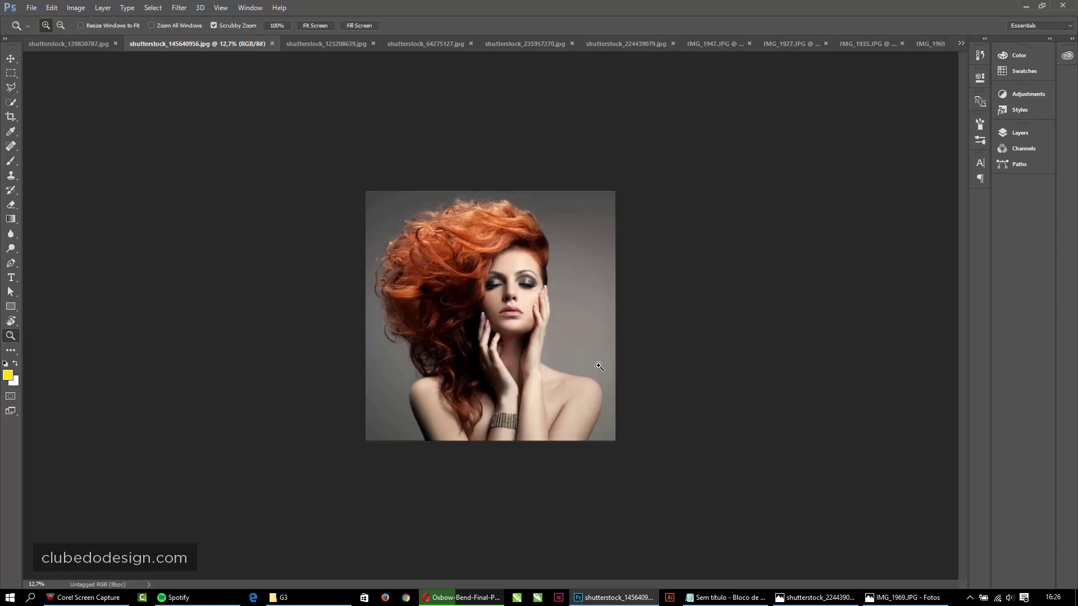
pyautogui.click(494, 599)
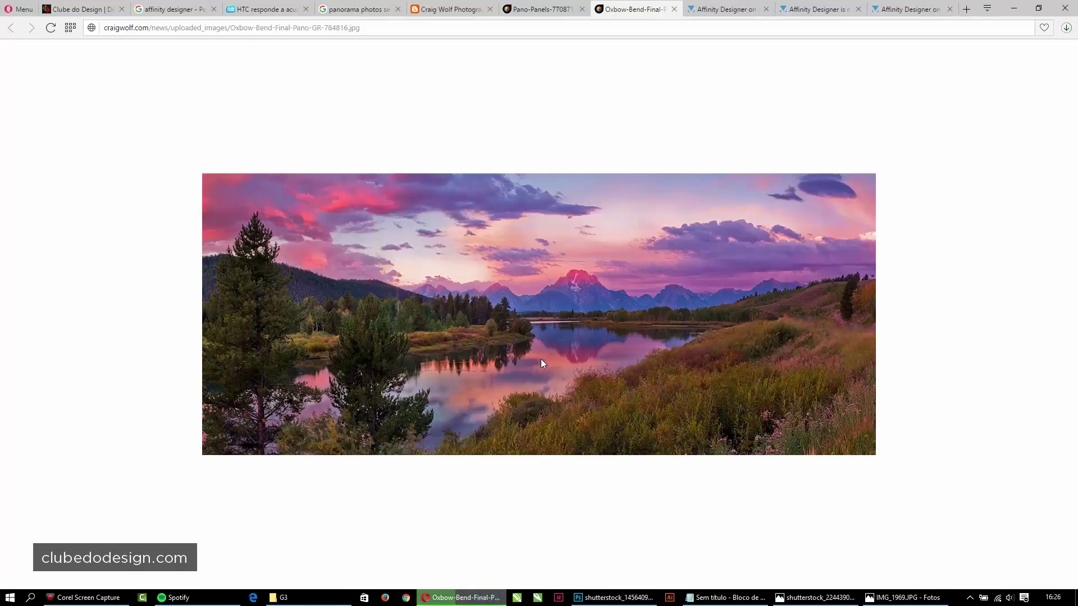
pyautogui.click(542, 9)
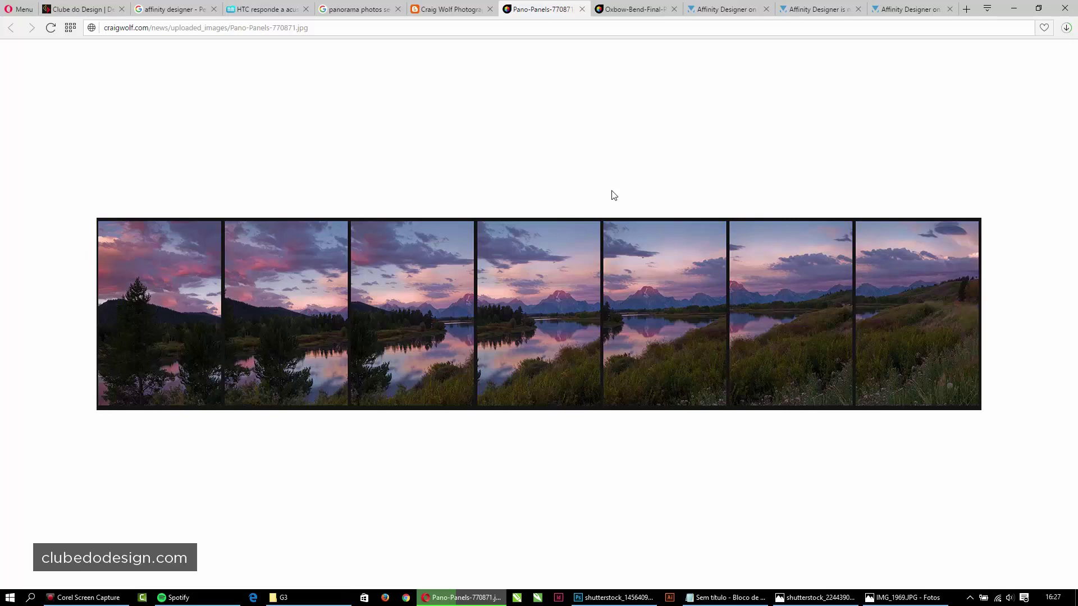
pyautogui.click(617, 9)
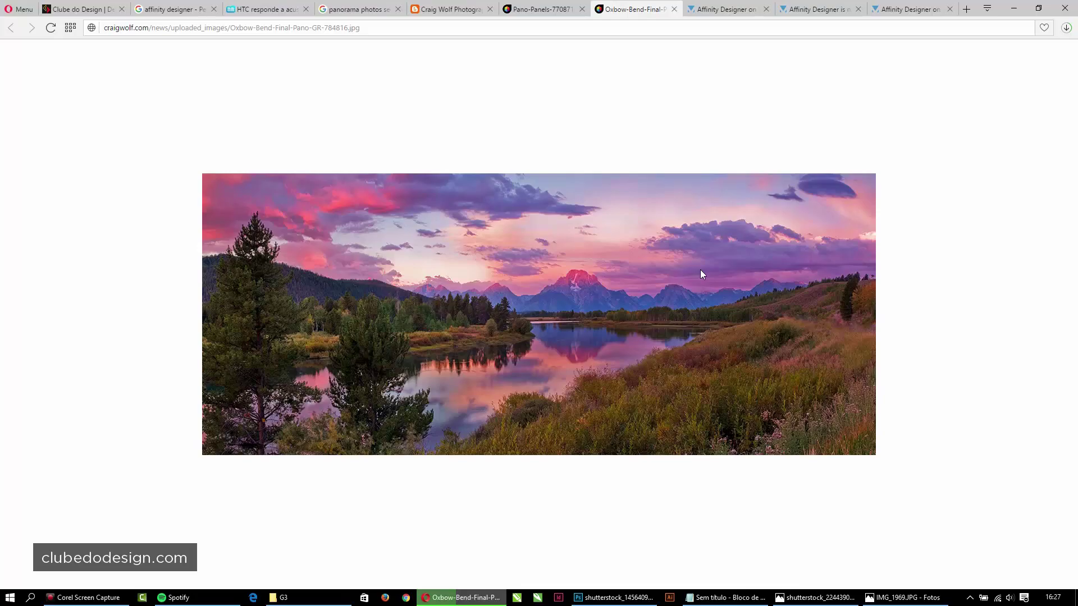
pyautogui.click(615, 597)
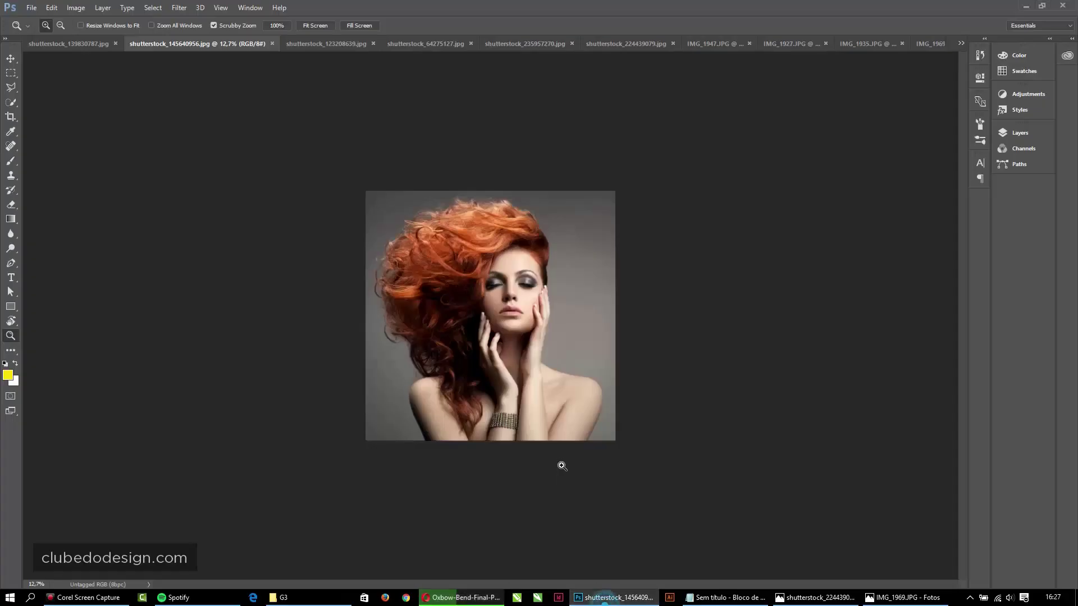
# Zoom into the red-haired portrait, then cycle through the glasses-man and tank-top photos to shutterstock_64275127.jpg
pyautogui.click(512, 331)
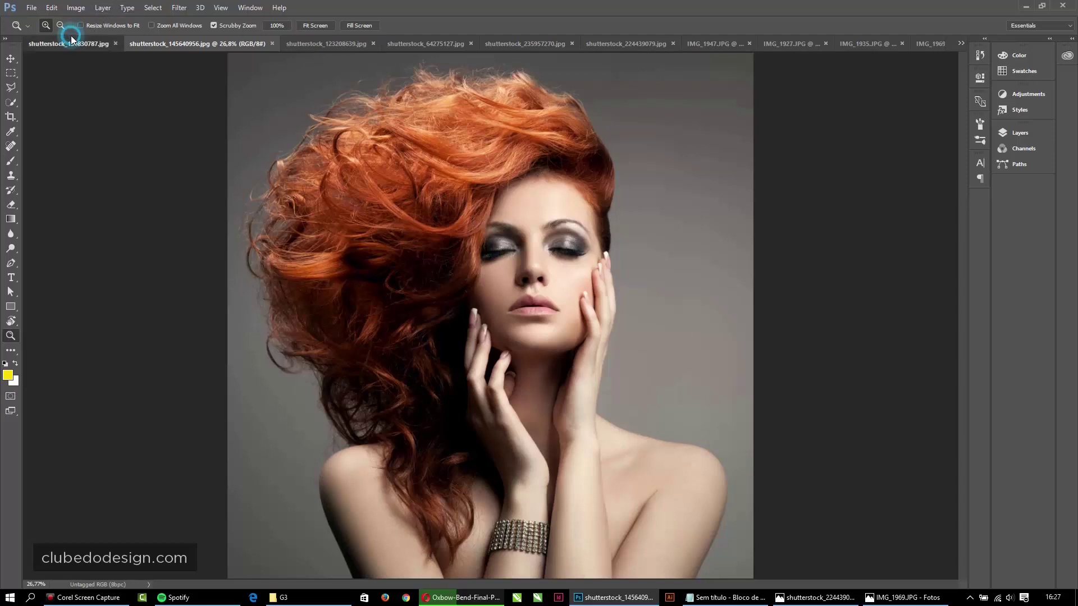
pyautogui.click(31, 43)
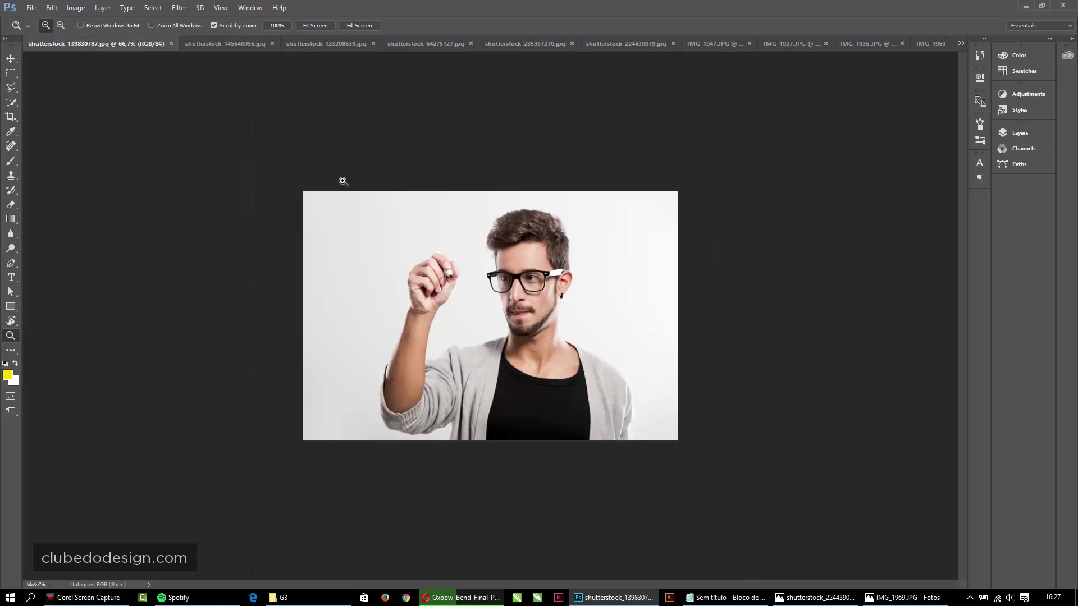
pyautogui.click(307, 43)
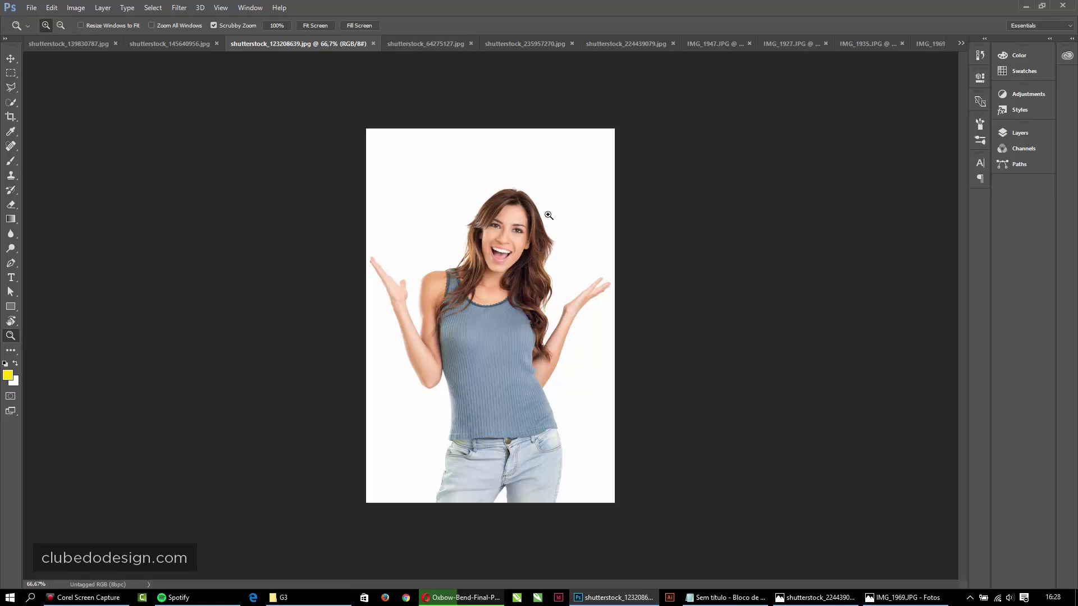
pyautogui.click(436, 47)
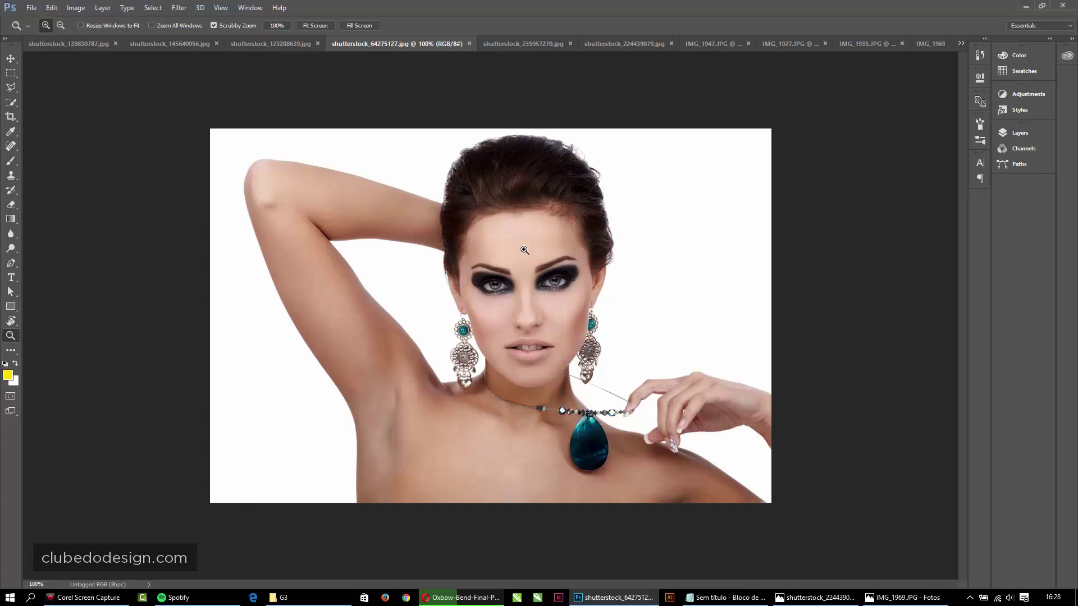
# Show the thumbs-up man photo shutterstock_235957270.jpg at 100%
pyautogui.click(515, 44)
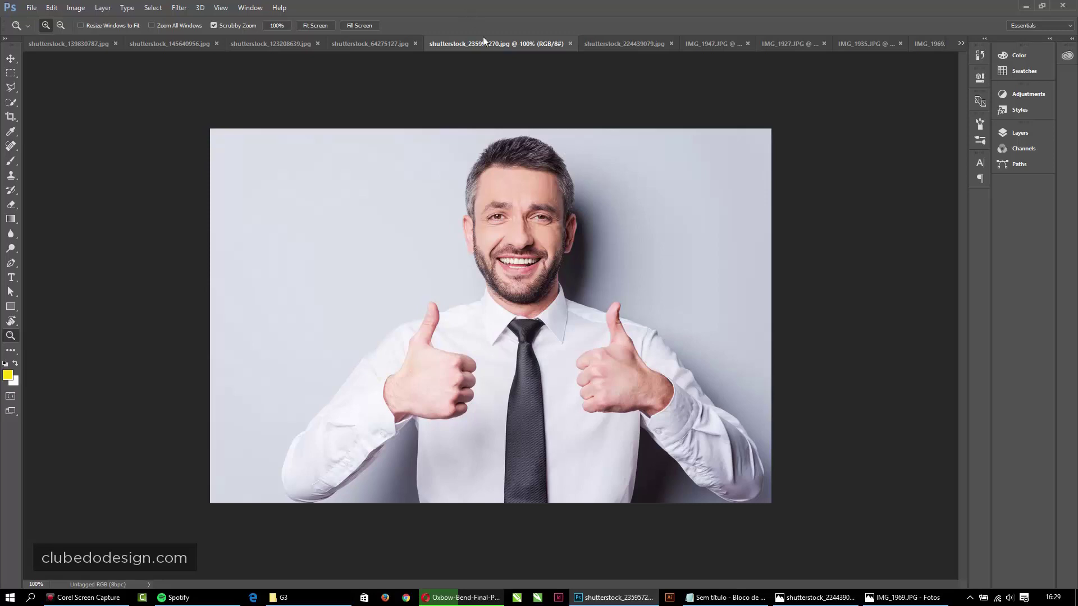
# Display shutterstock_224439079.jpg, the curly-haired woman in the meadow, at 16.7%
pyautogui.click(645, 44)
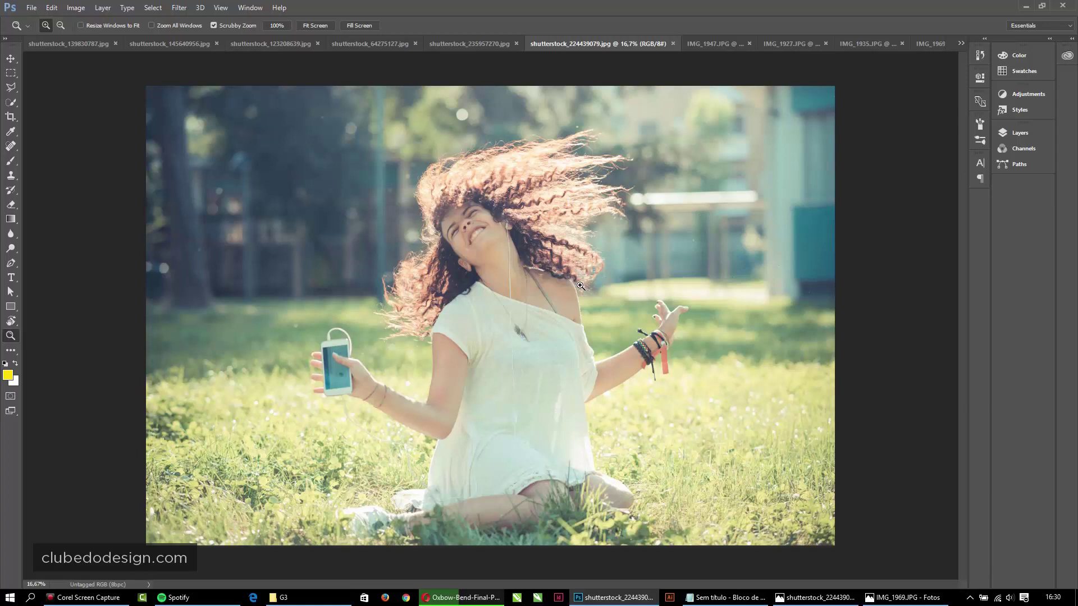
# Zoom in on the backlit curly hair and flying strands, then fit the photo to screen
pyautogui.moveTo(583, 217); pyautogui.dragTo(589, 433)
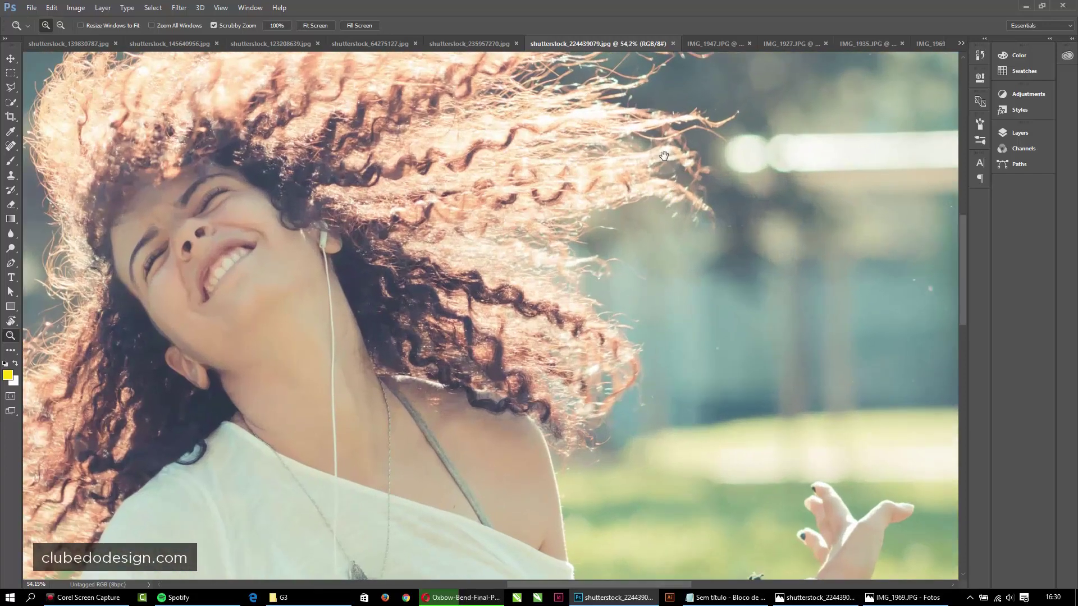
pyautogui.moveTo(669, 161); pyautogui.dragTo(695, 324)
pyautogui.moveTo(308, 232); pyautogui.dragTo(507, 168)
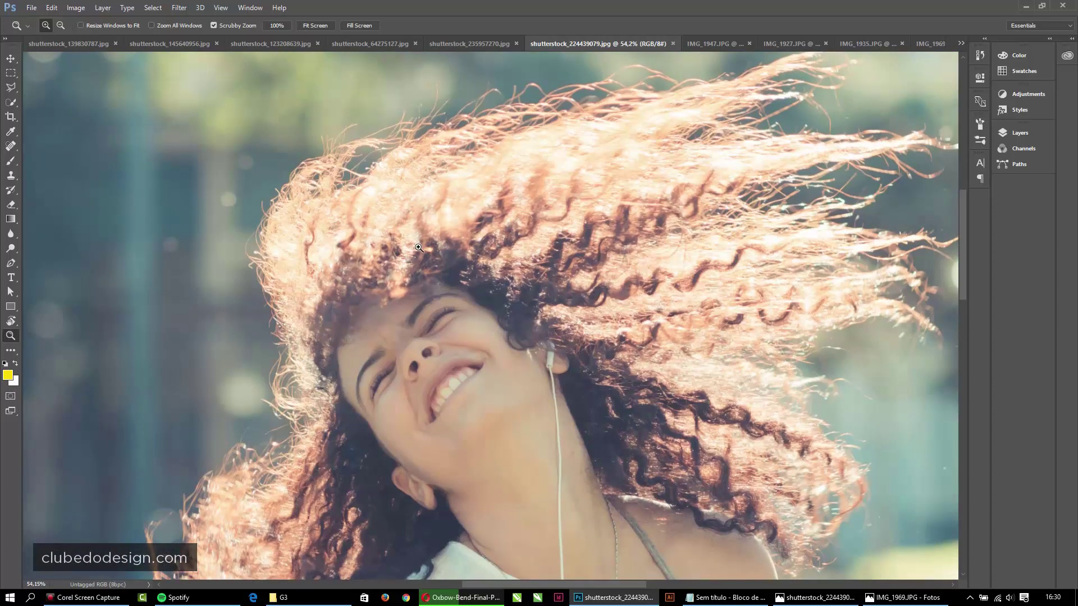
pyautogui.hotkey('ctrl', '0')
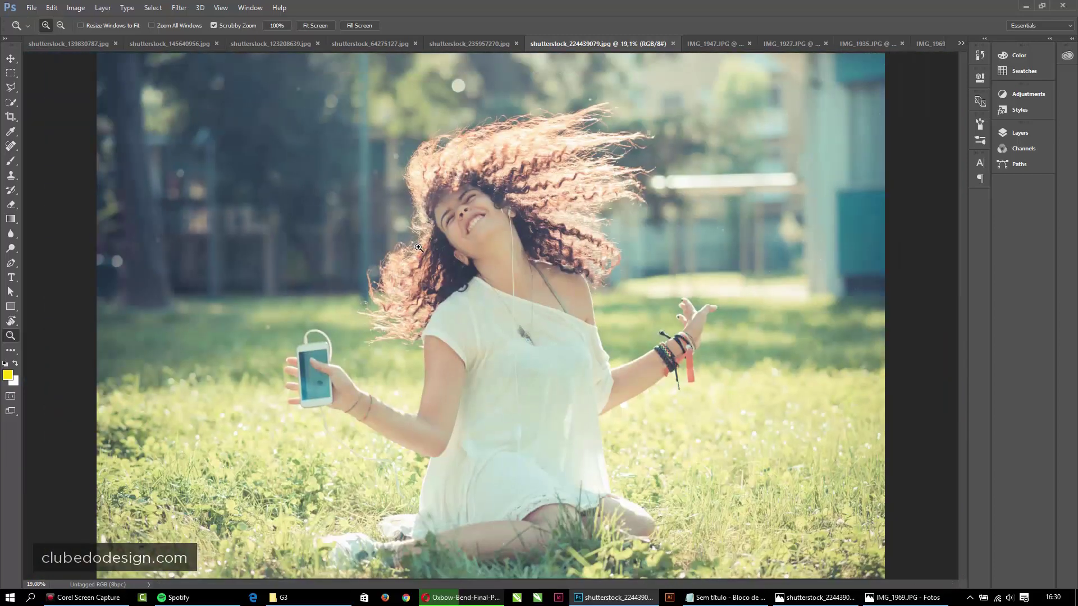
# Inspect the phone and hand up close, then move on to IMG_1947.JPG fitted at 27.1%
pyautogui.moveTo(310, 352); pyautogui.dragTo(486, 348)
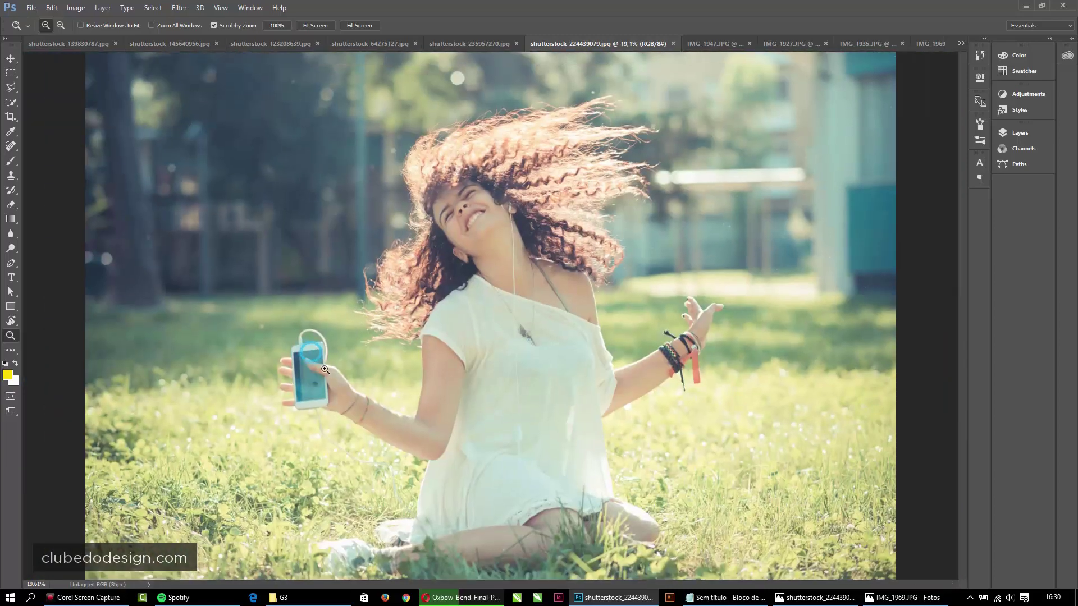
pyautogui.scroll(-5, 486, 348)
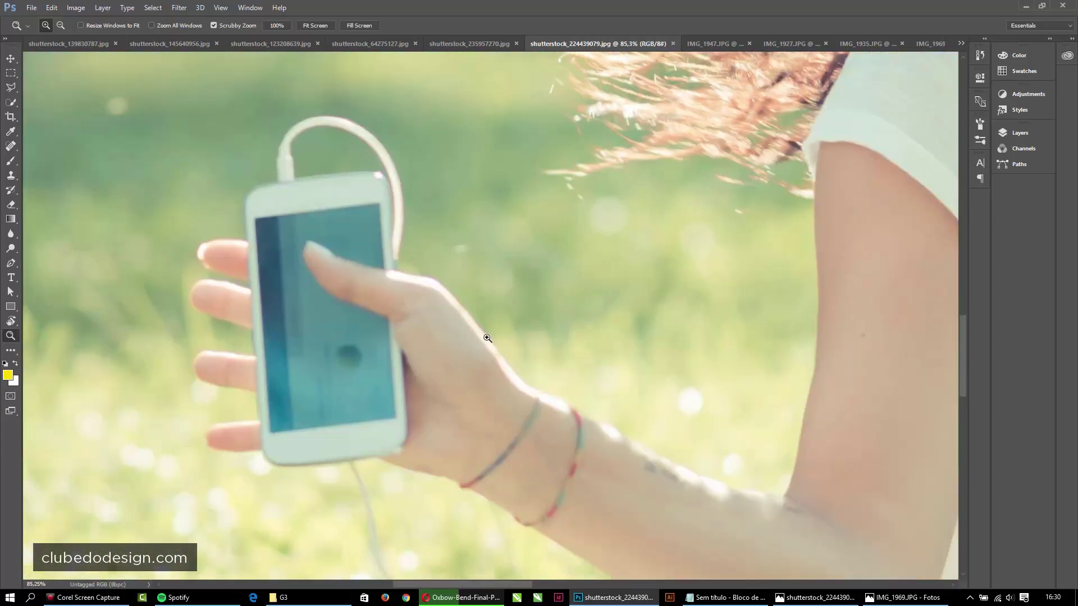
pyautogui.hotkey('ctrl', '0')
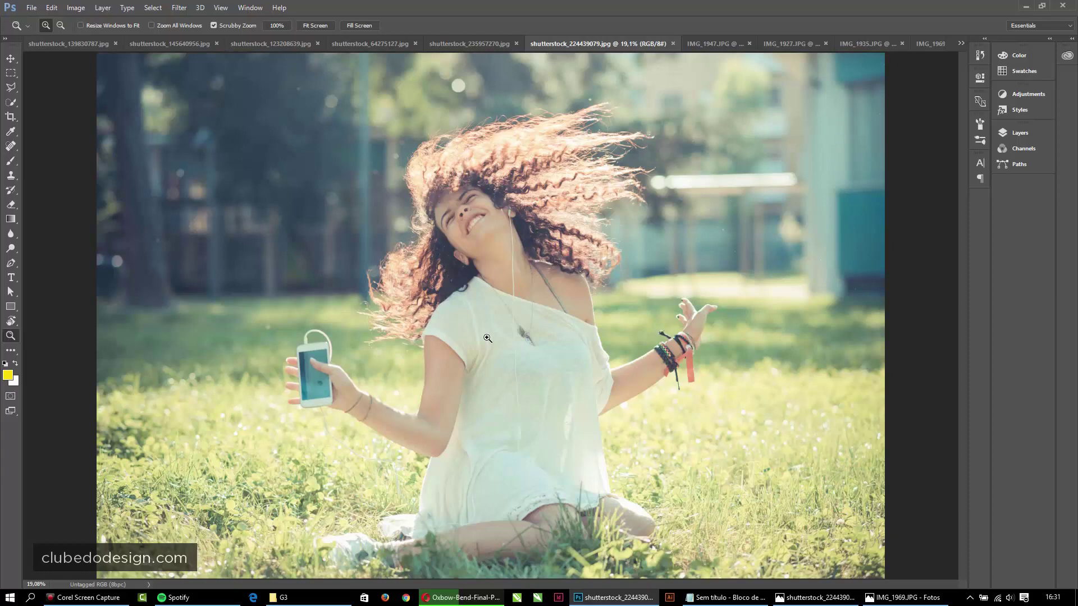
pyautogui.hotkey('ctrl', 'Tab')
pyautogui.hotkey('ctrl', '0')
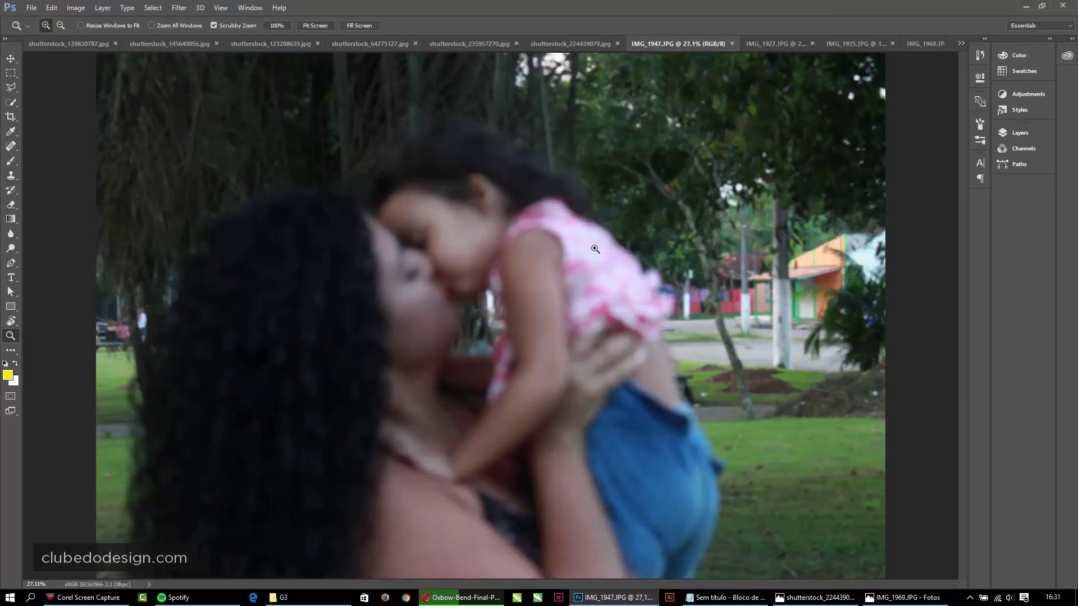
# Check the child's face in IMG_1927.JPG up close, then return to IMG_1947.JPG
pyautogui.click(761, 45)
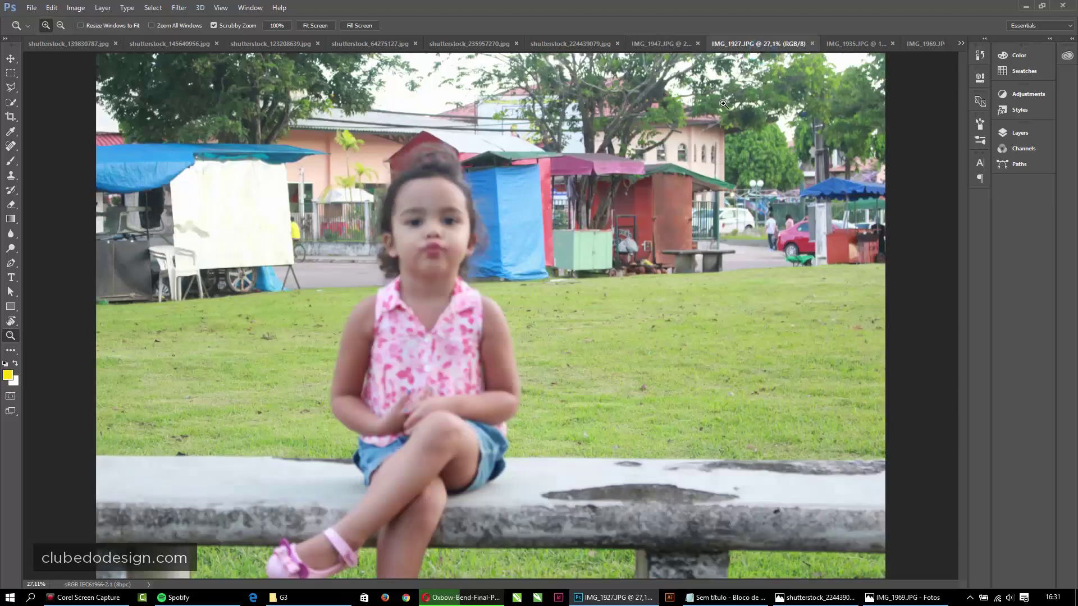
pyautogui.click(471, 239)
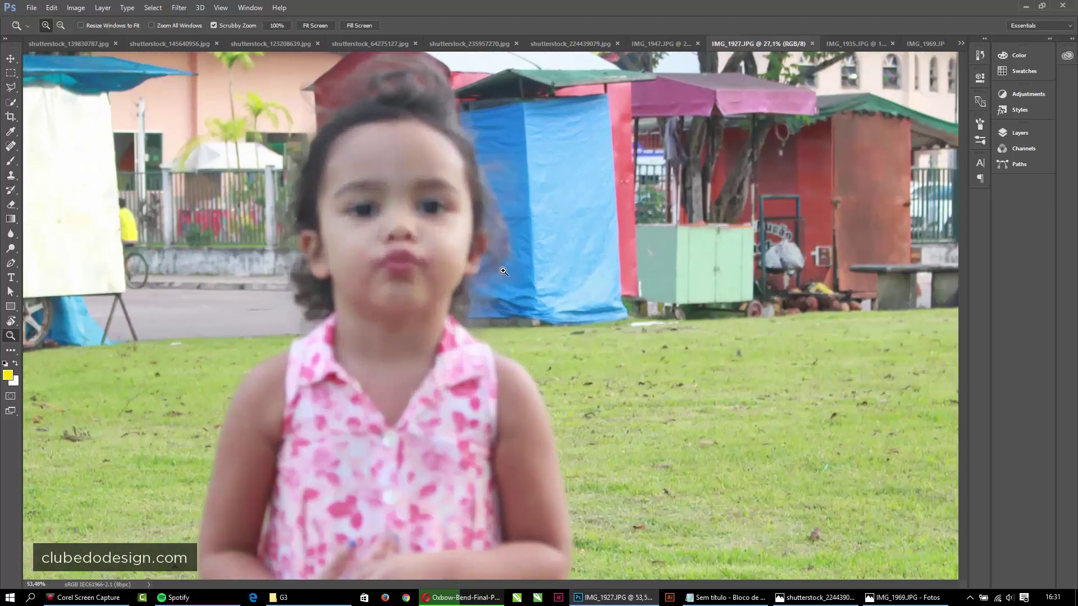
pyautogui.moveTo(477, 266); pyautogui.dragTo(474, 260)
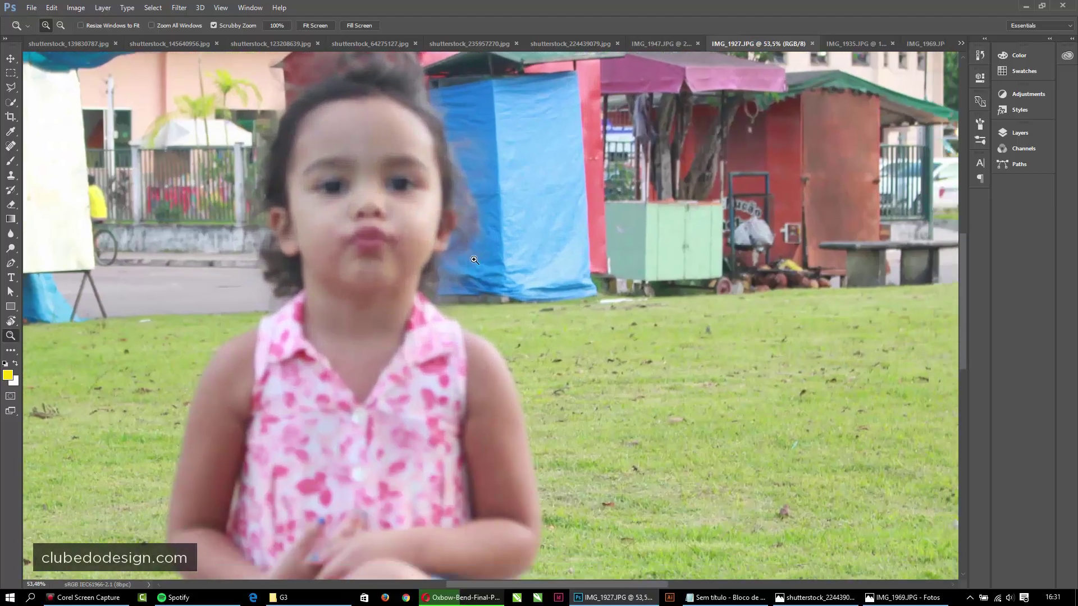
pyautogui.keyDown('alt'); pyautogui.click(472, 260); pyautogui.keyUp('alt')
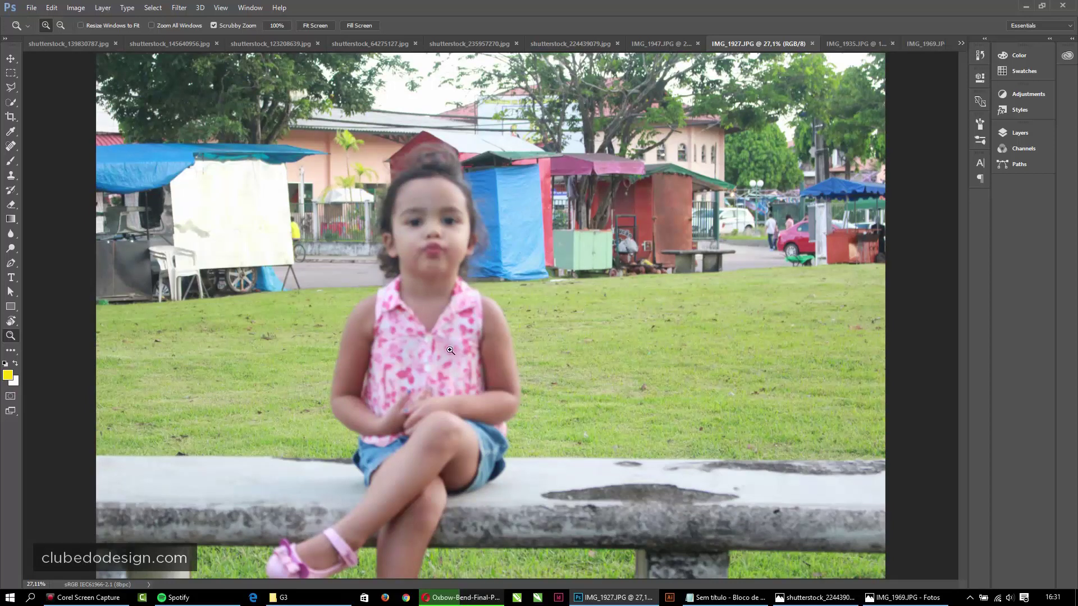
pyautogui.click(663, 44)
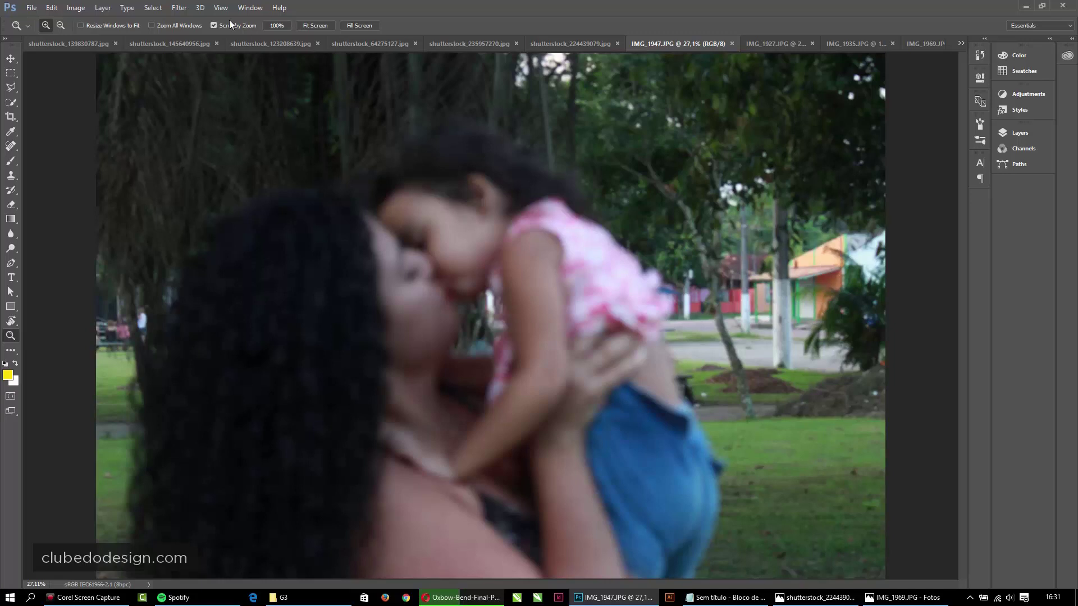
pyautogui.click(179, 8)
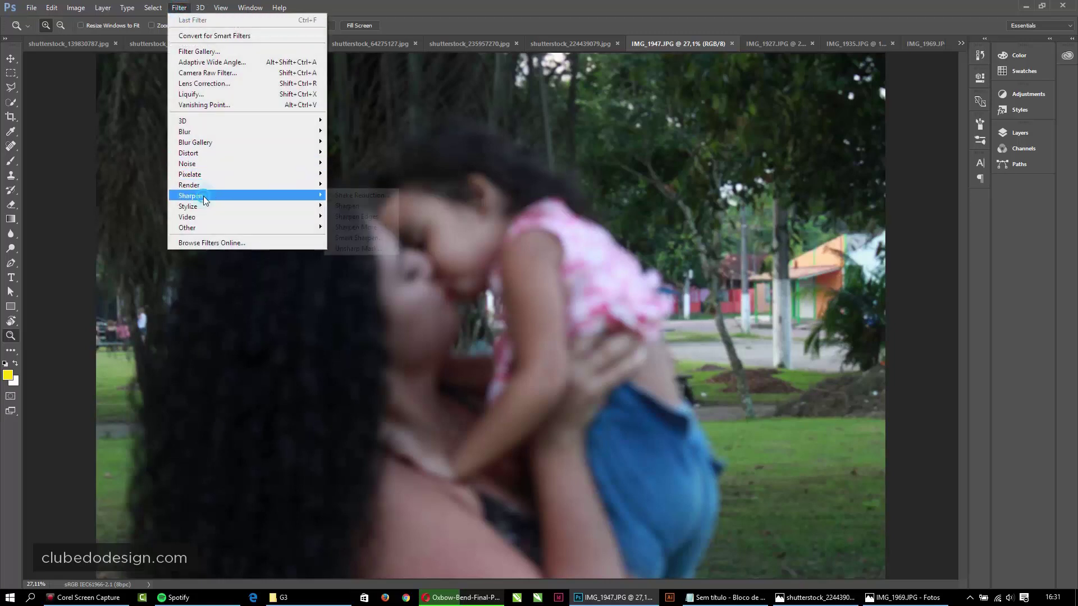
pyautogui.moveTo(190, 195)
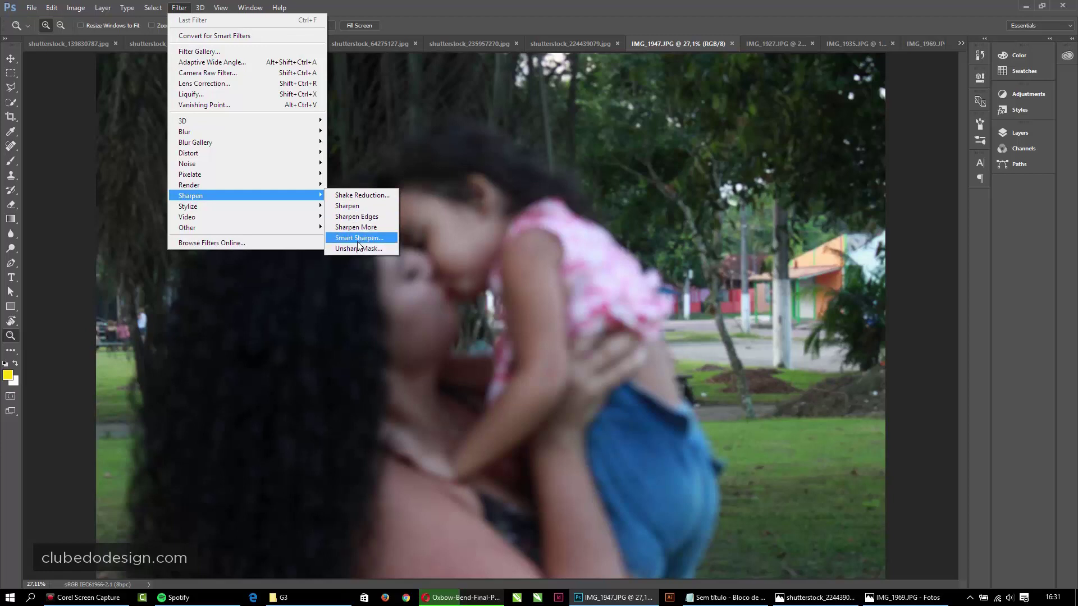
pyautogui.click(358, 249)
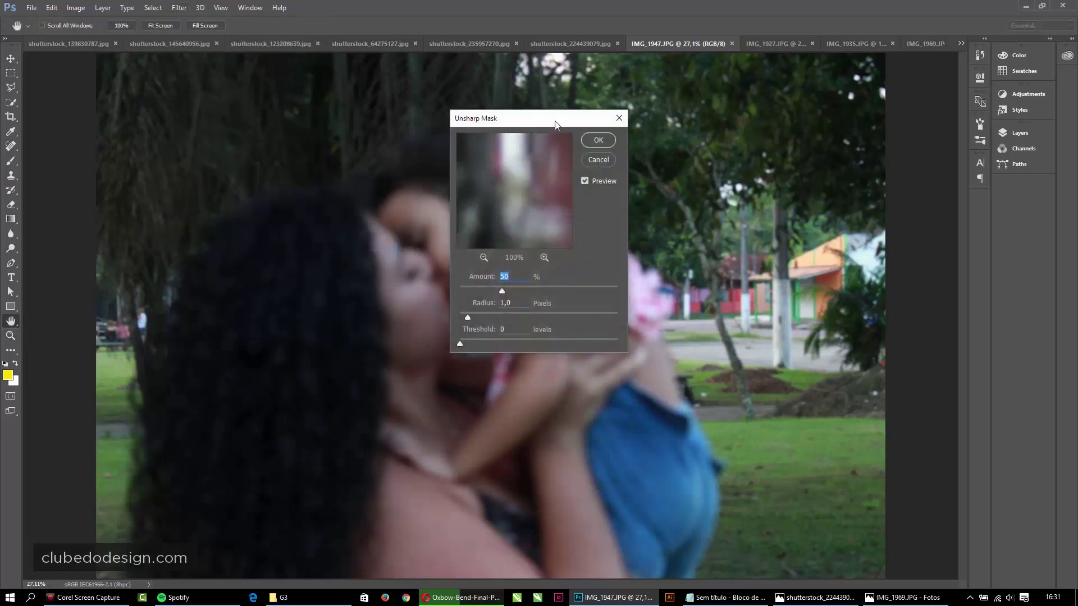
pyautogui.moveTo(555, 122); pyautogui.dragTo(790, 109)
pyautogui.click(833, 275)
pyautogui.click(798, 303)
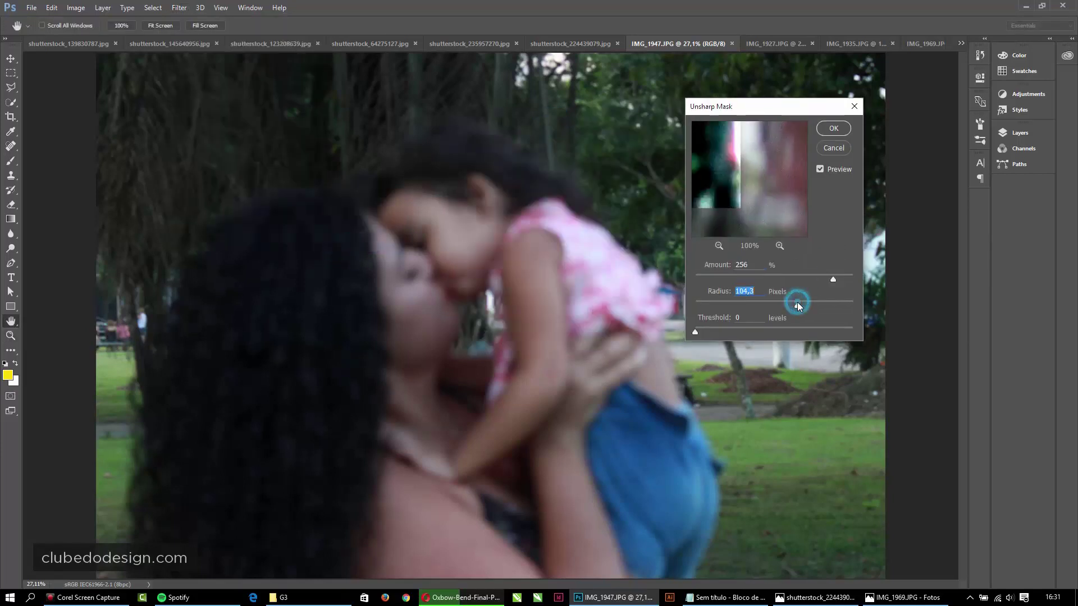
pyautogui.click(744, 301)
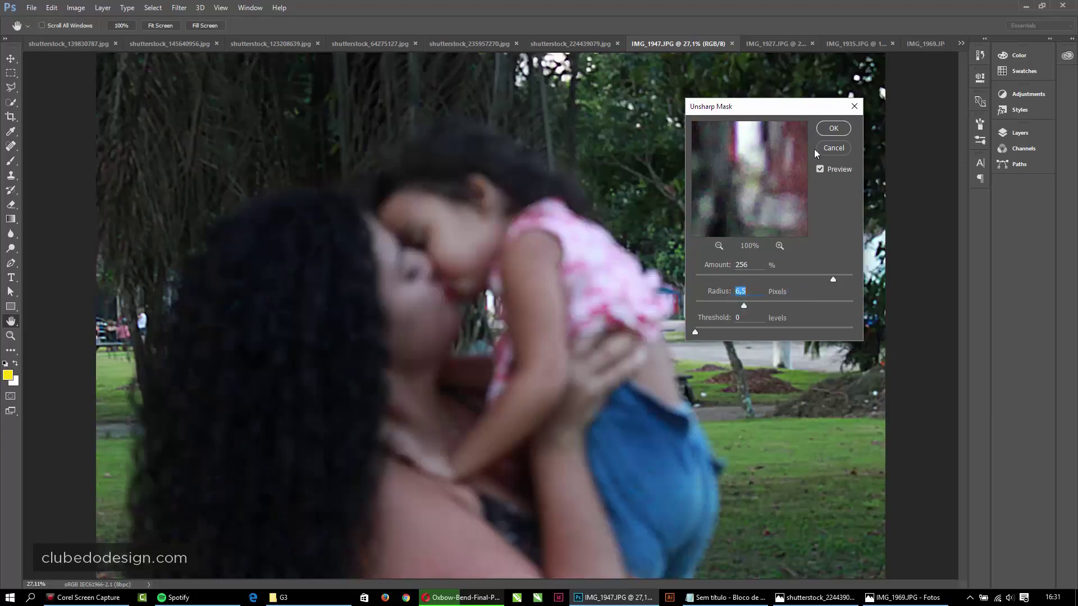
pyautogui.press('z')
pyautogui.click(829, 149)
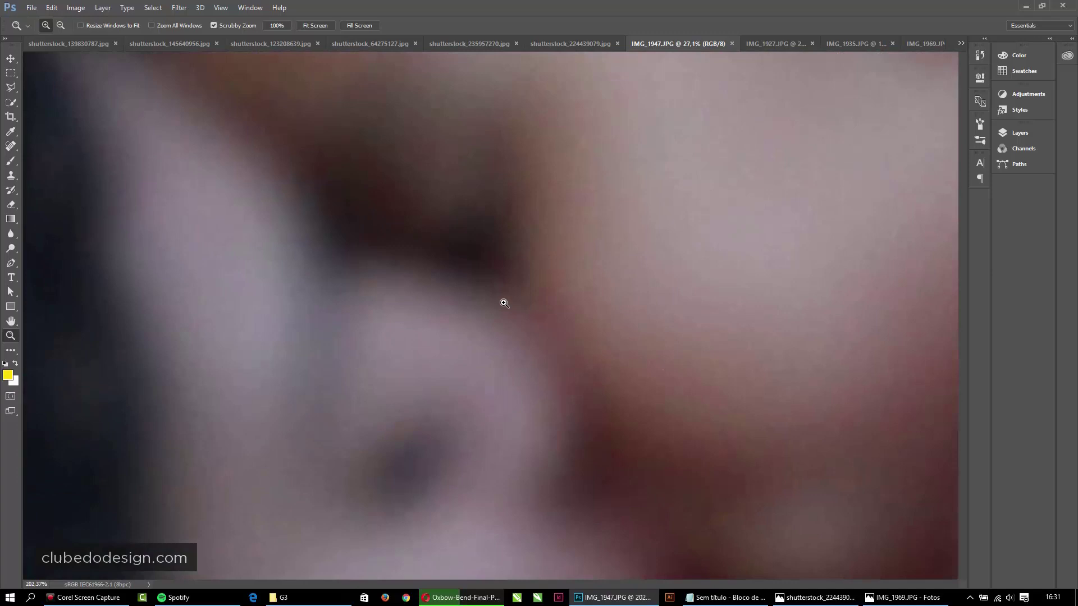
pyautogui.moveTo(414, 247); pyautogui.dragTo(457, 253)
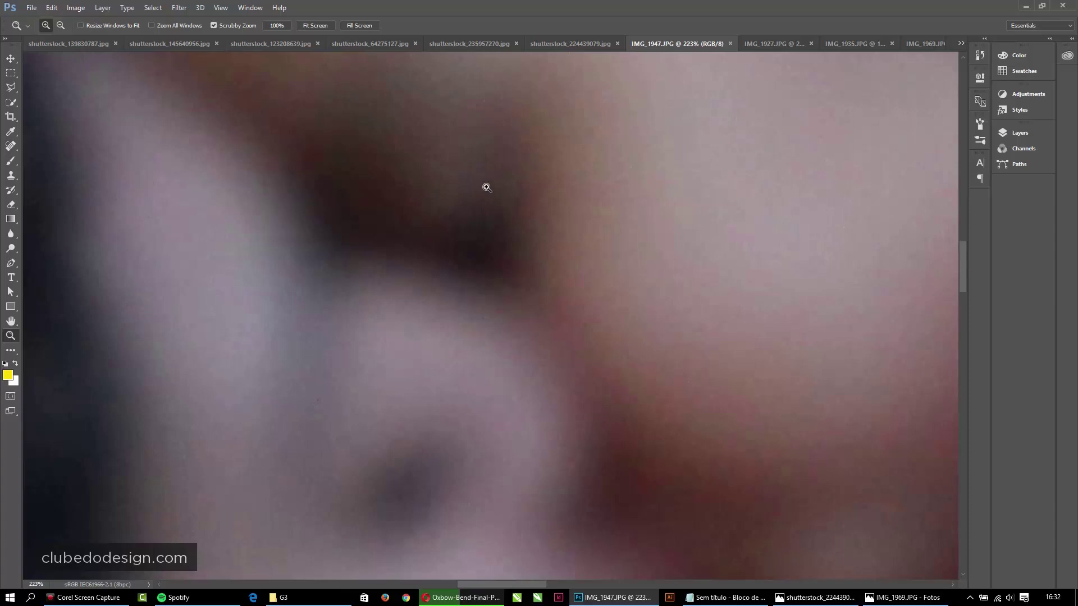
pyautogui.moveTo(469, 203); pyautogui.dragTo(515, 254)
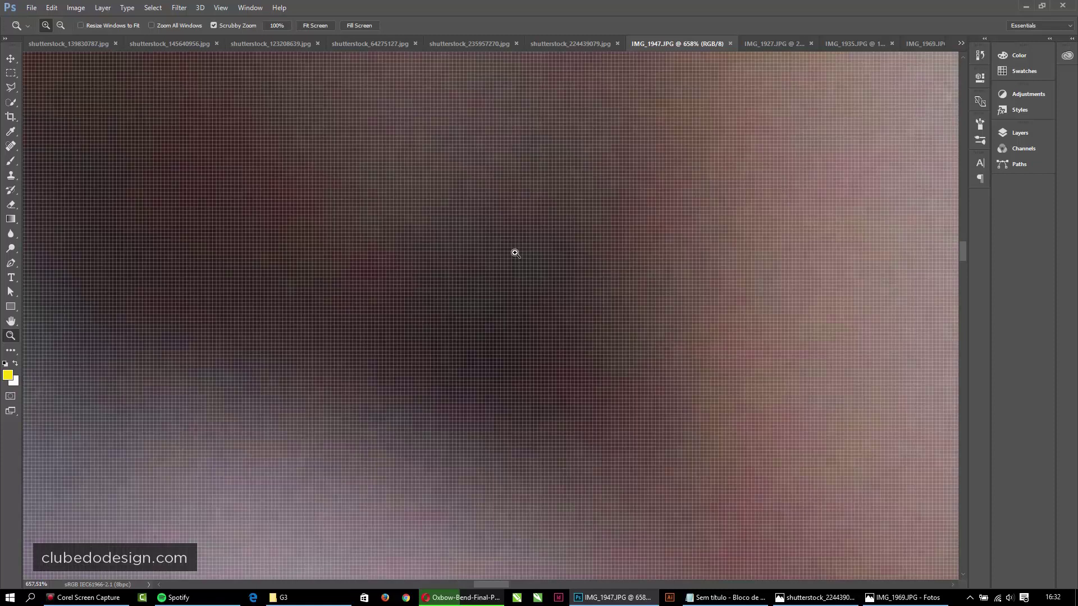
pyautogui.hotkey('ctrl', '0')
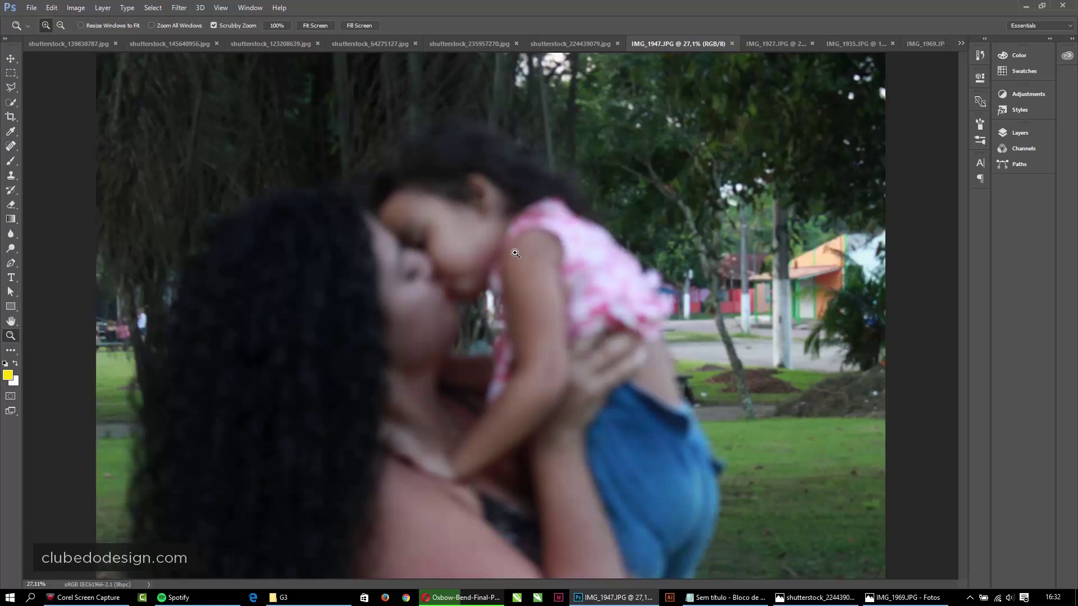
# Magnify the girl's face and eye in IMG_1927.JPG for sharpness, then fit it to the window
pyautogui.click(752, 44)
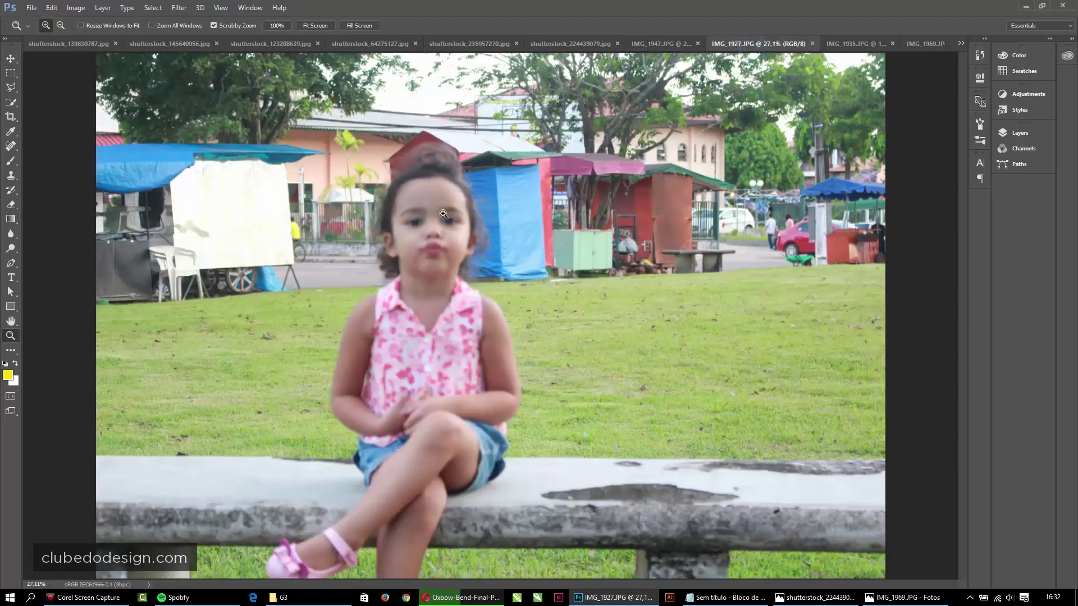
pyautogui.moveTo(442, 212)
pyautogui.mouseDown()
pyautogui.moveTo(506, 262)
pyautogui.moveTo(489, 248)
pyautogui.mouseUp()
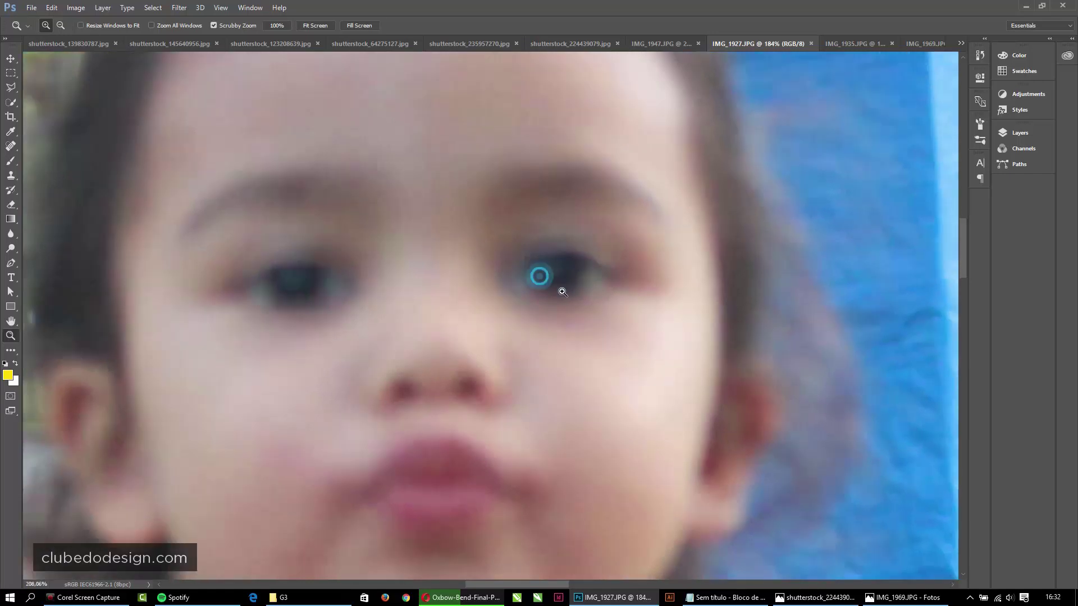
pyautogui.moveTo(541, 277); pyautogui.dragTo(575, 300)
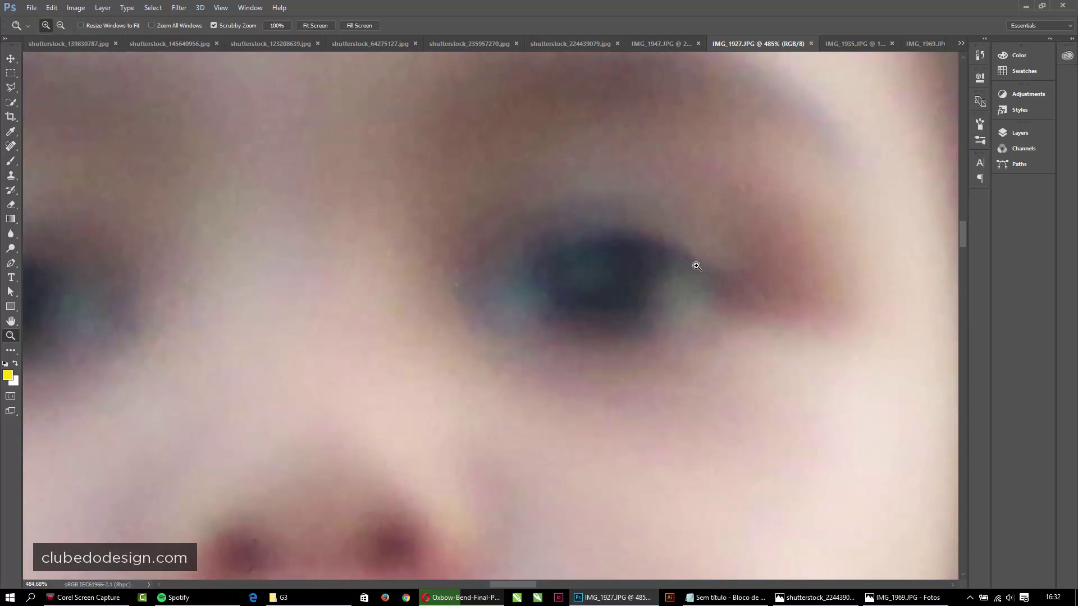
pyautogui.hotkey('ctrl', '0')
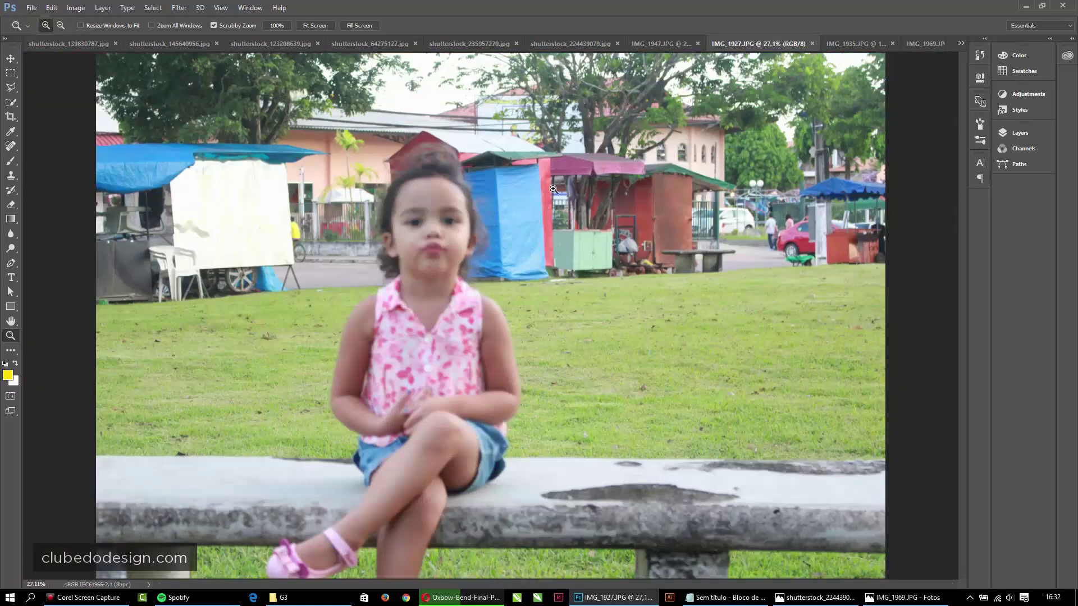
# Magnify the red post and the girl's lips, then switch to IMG_1935.JPG at 18.2%
pyautogui.moveTo(555, 189); pyautogui.dragTo(674, 326)
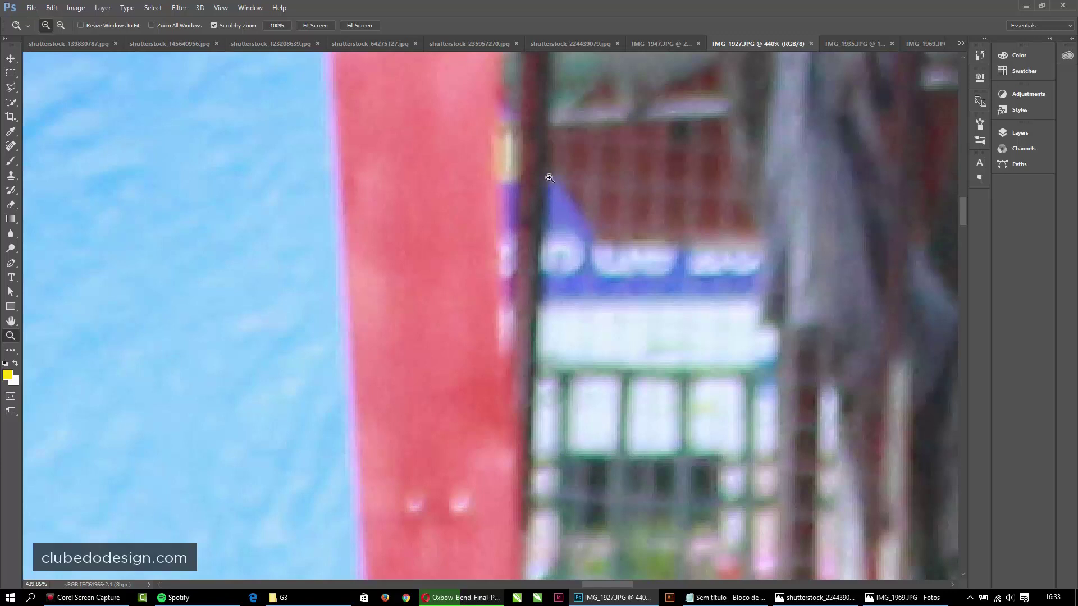
pyautogui.keyDown('alt'); pyautogui.click(515, 259); pyautogui.keyUp('alt')
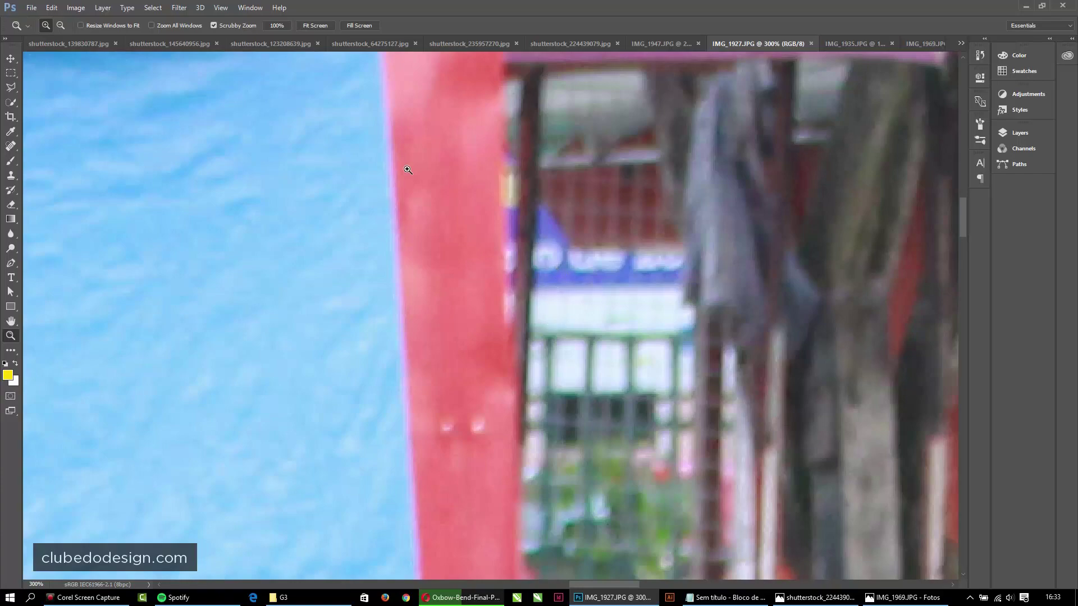
pyautogui.hotkey('ctrl', '0')
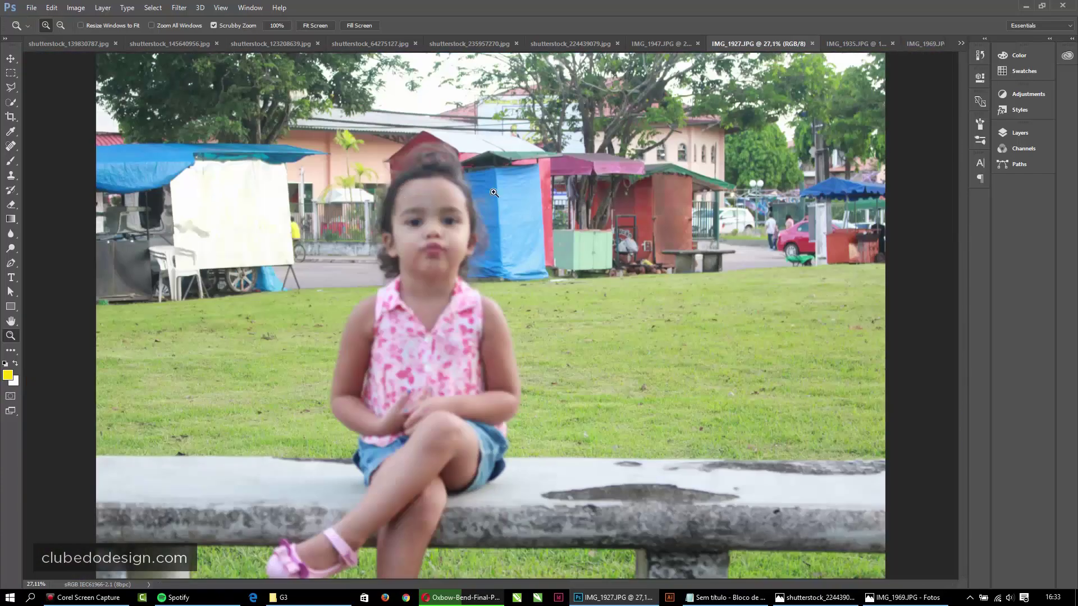
pyautogui.click(419, 232)
pyautogui.moveTo(435, 257); pyautogui.dragTo(481, 278)
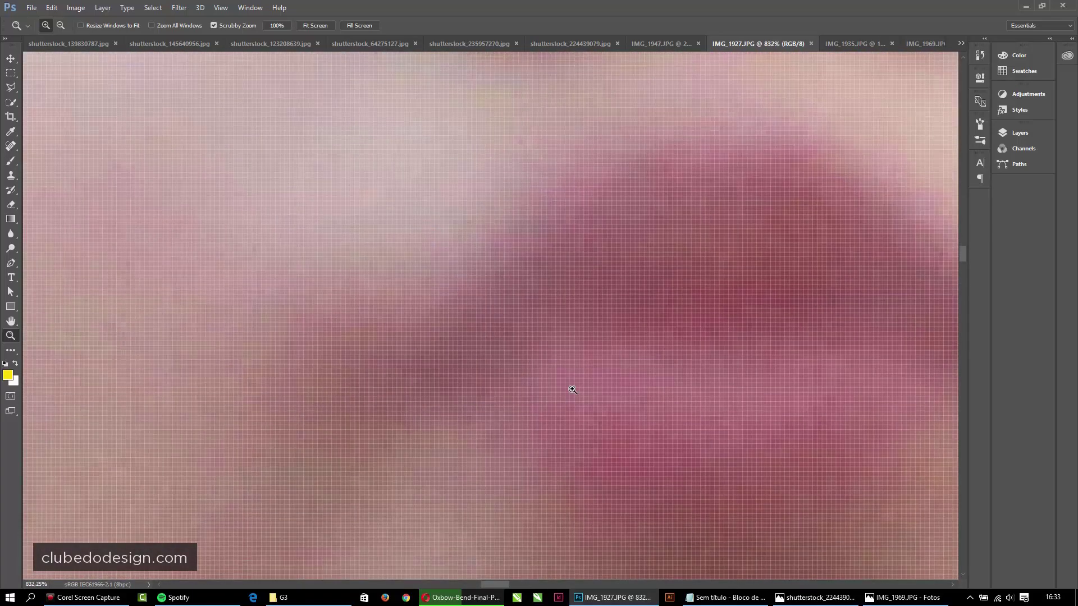
pyautogui.hotkey('ctrl', '0')
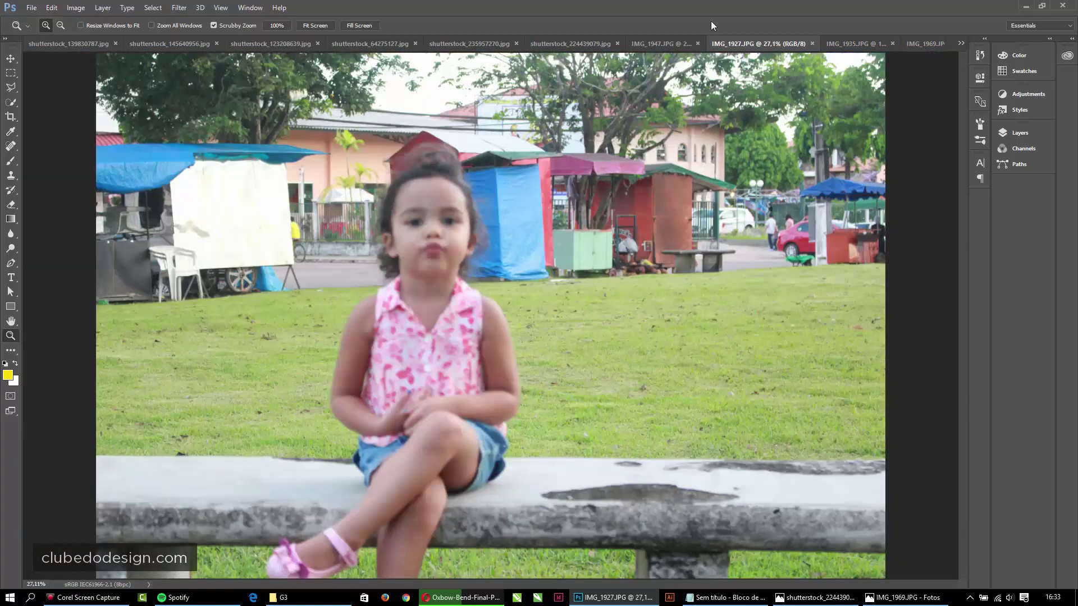
pyautogui.click(838, 44)
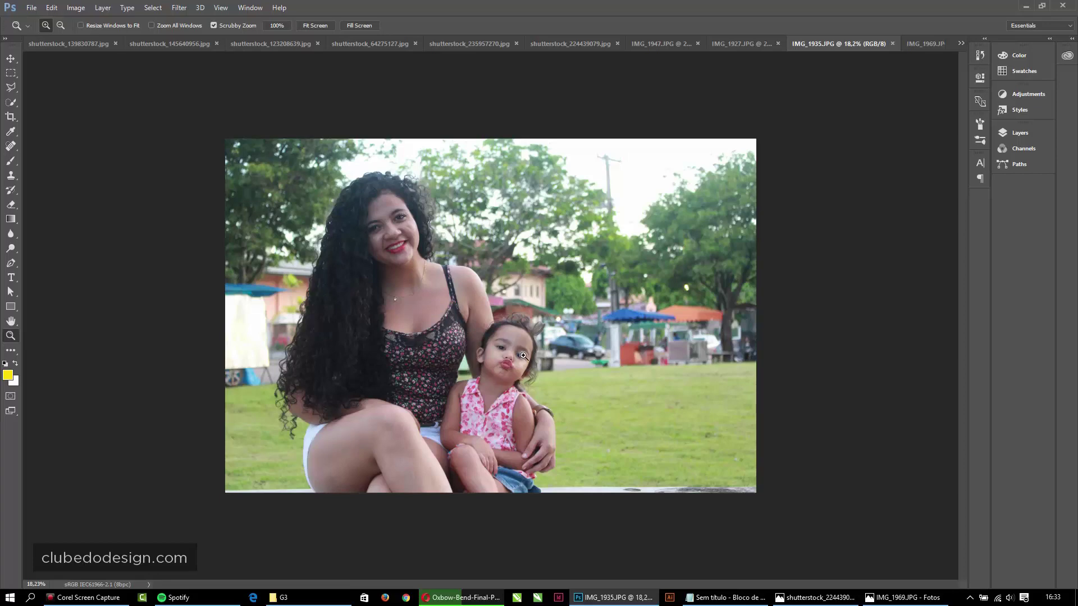
# Magnify the child's face and hair curls in IMG_1935, then switch to shutterstock_123208639.jpg
pyautogui.moveTo(523, 356)
pyautogui.mouseDown()
pyautogui.moveTo(452, 374)
pyautogui.moveTo(421, 364)
pyautogui.mouseUp()
pyautogui.moveTo(488, 207); pyautogui.dragTo(519, 428)
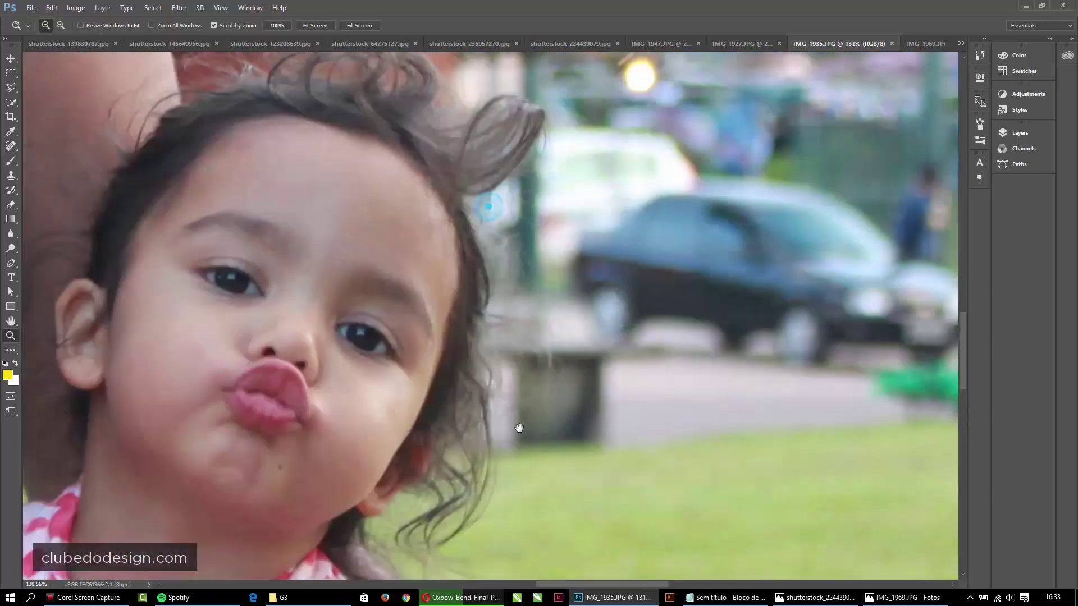
pyautogui.moveTo(332, 144); pyautogui.dragTo(400, 306)
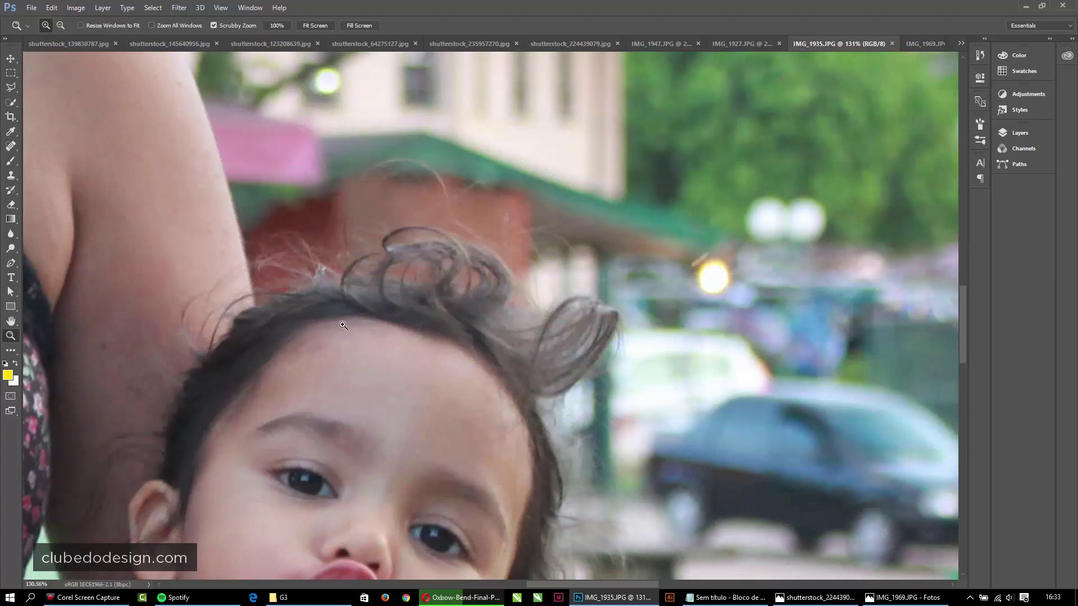
pyautogui.click(292, 40)
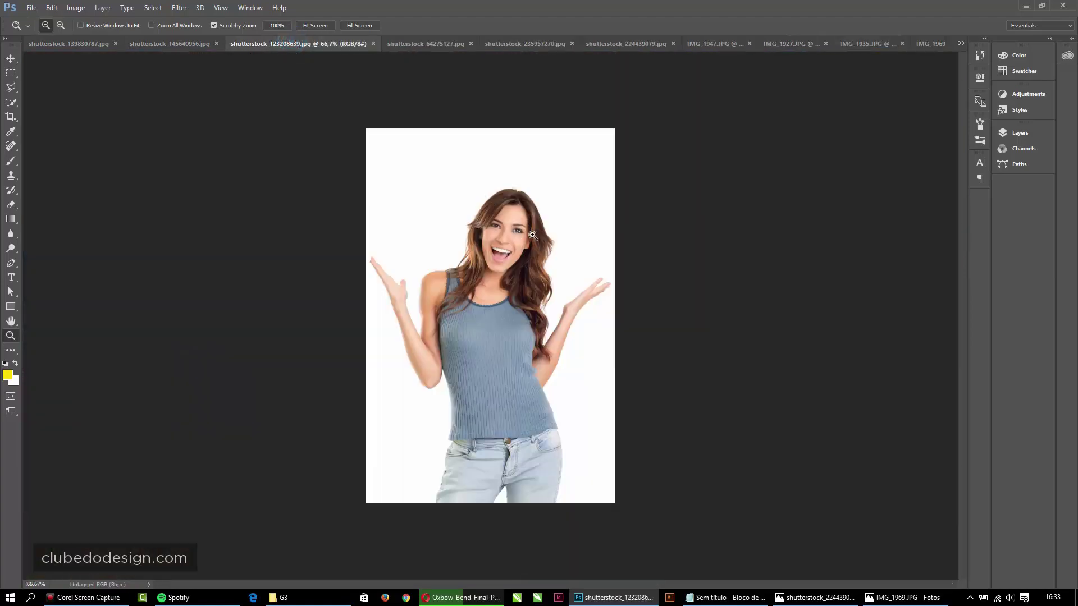
# Magnify the tank-top woman's hair edge, then zoom out twice to frame her face at 400%
pyautogui.moveTo(556, 250); pyautogui.dragTo(614, 380)
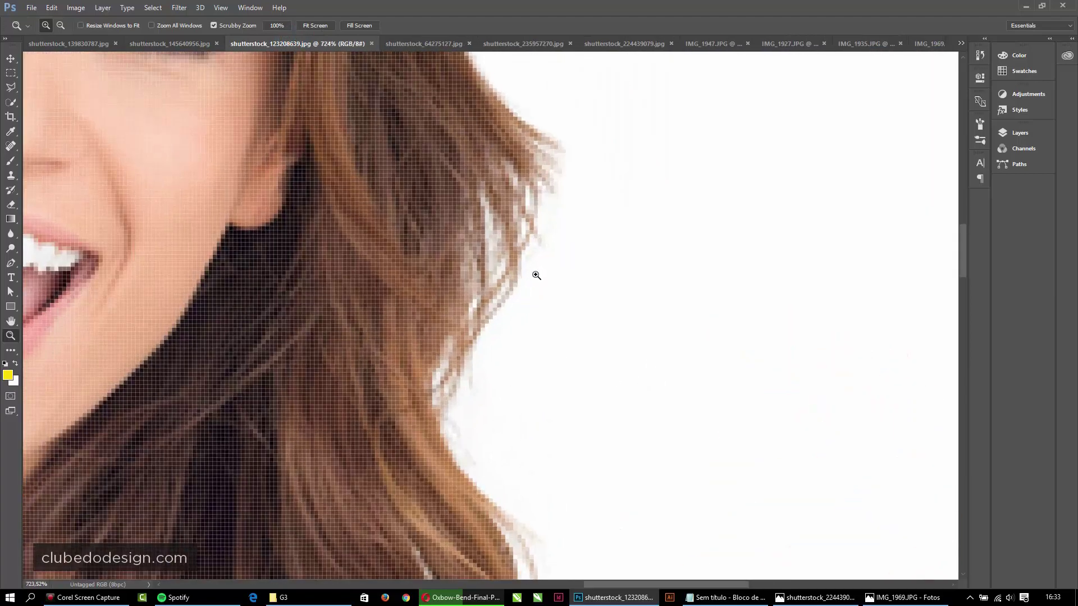
pyautogui.keyDown('alt'); pyautogui.click(560, 287); pyautogui.keyUp('alt')
pyautogui.keyDown('alt'); pyautogui.click(562, 288); pyautogui.keyUp('alt')
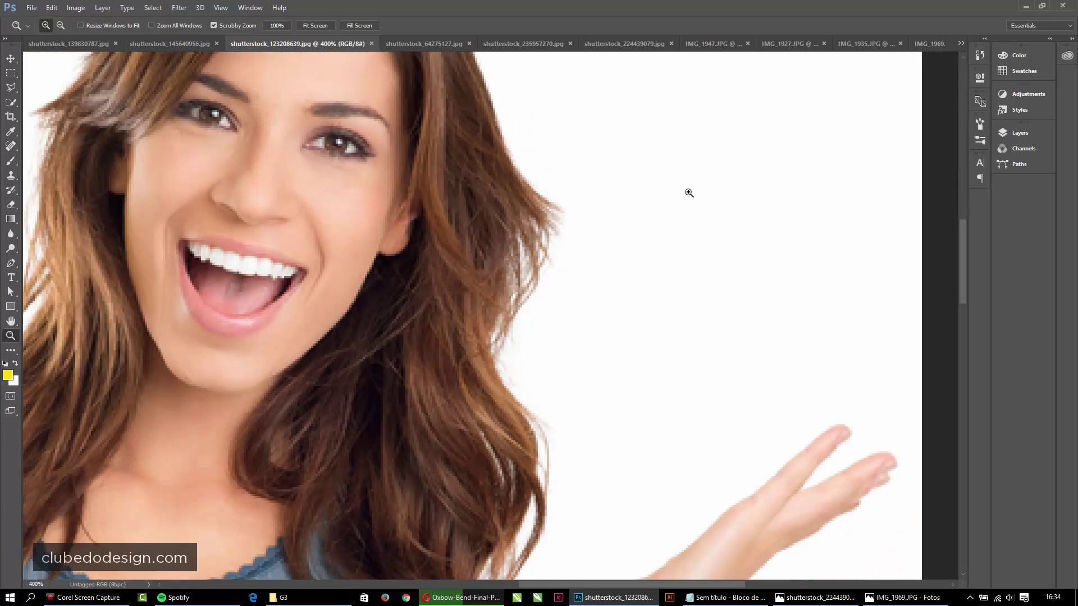
# Zoom IMG_1935 onto the woman's face and hair to check sharpness, then bring up Curves
pyautogui.click(862, 44)
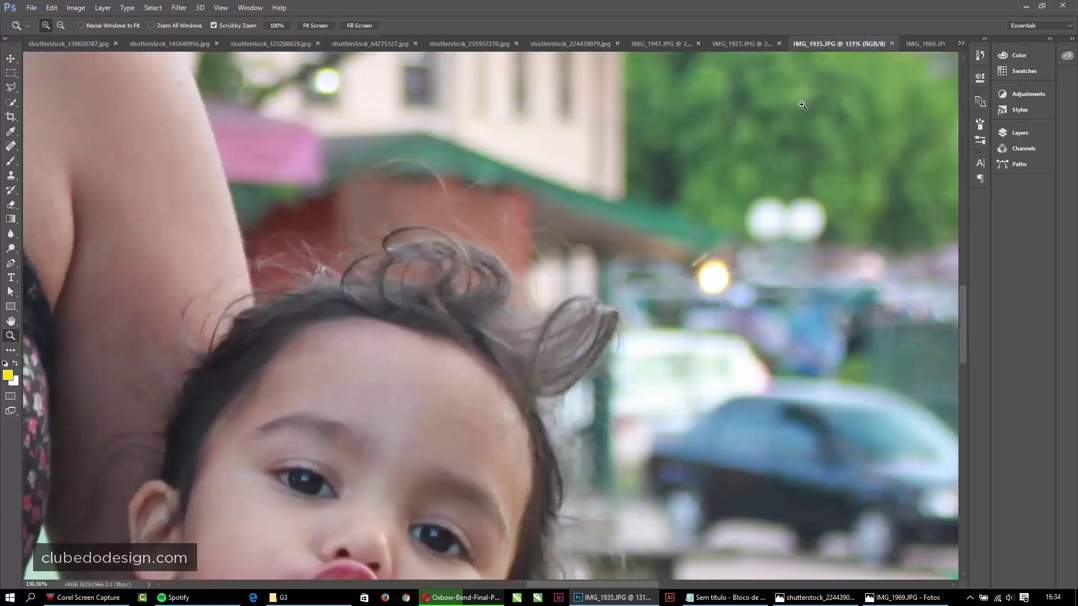
pyautogui.moveTo(451, 280); pyautogui.dragTo(478, 166)
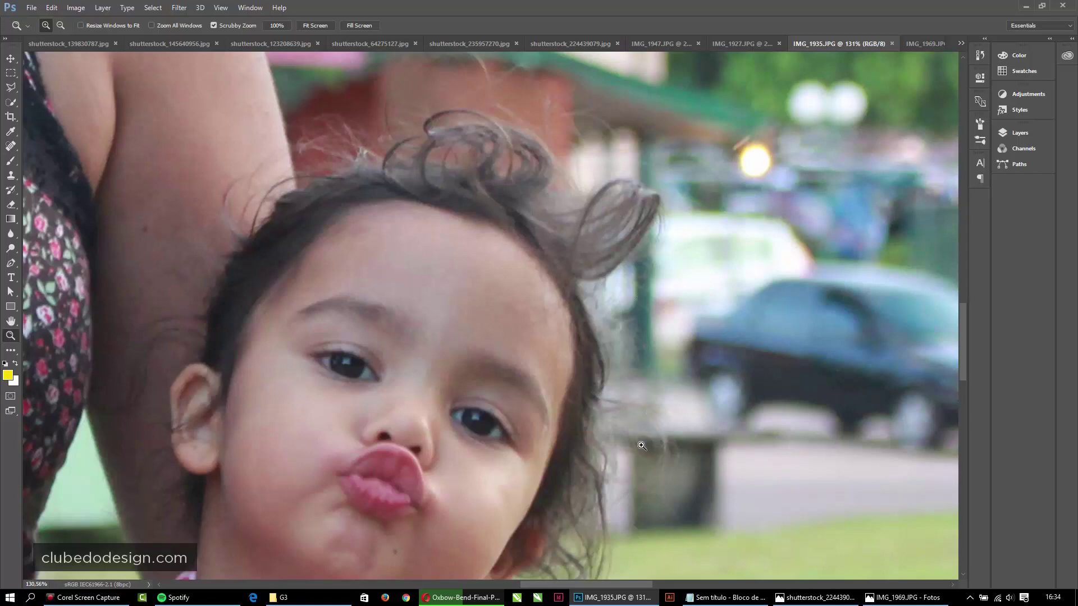
pyautogui.keyDown('alt'); pyautogui.click(277, 214); pyautogui.keyUp('alt')
pyautogui.keyDown('alt'); pyautogui.click(447, 430); pyautogui.keyUp('alt')
pyautogui.keyDown('alt'); pyautogui.click(553, 350); pyautogui.keyUp('alt')
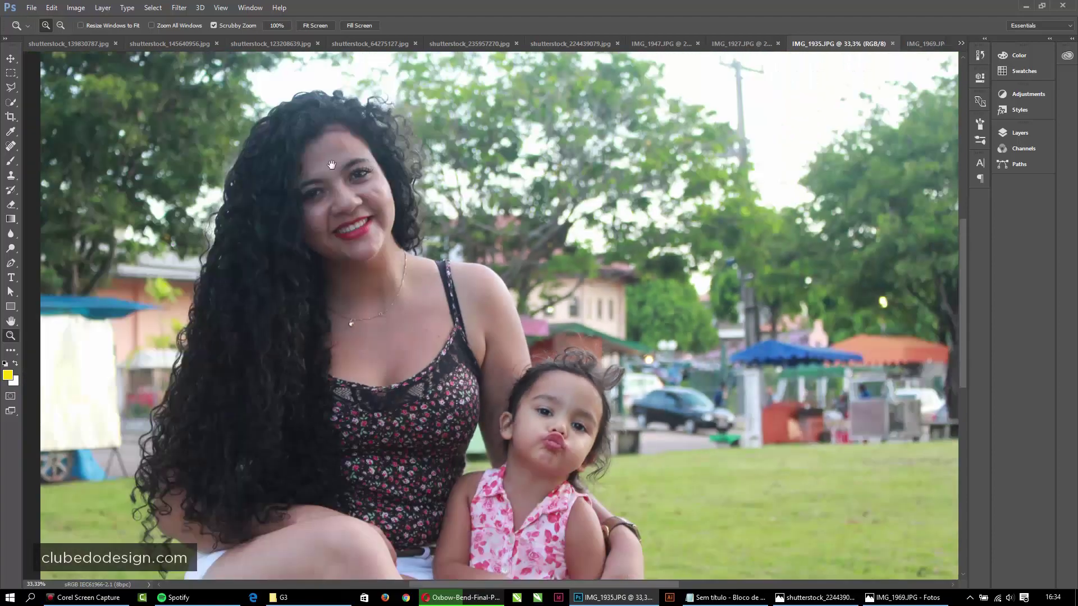
pyautogui.moveTo(553, 350); pyautogui.dragTo(507, 272)
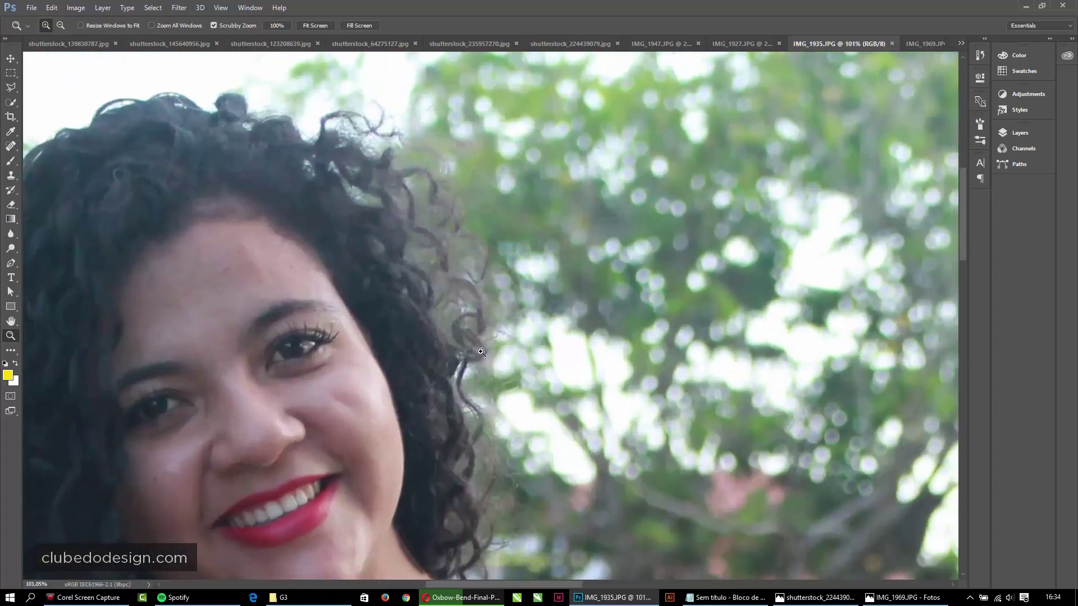
pyautogui.moveTo(204, 185); pyautogui.dragTo(558, 209)
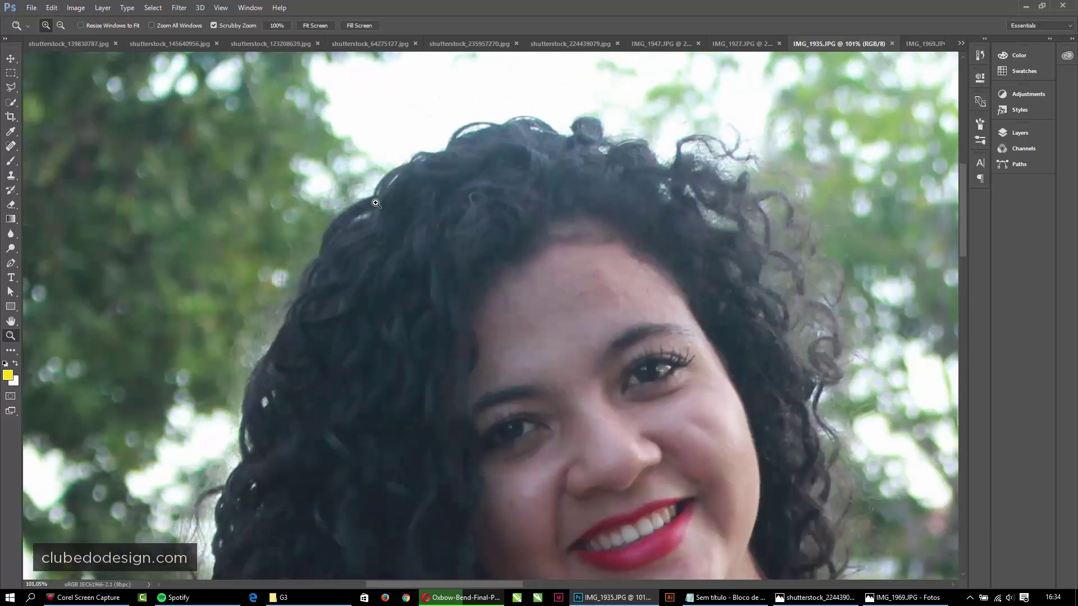
pyautogui.hotkey('ctrl', 'm')
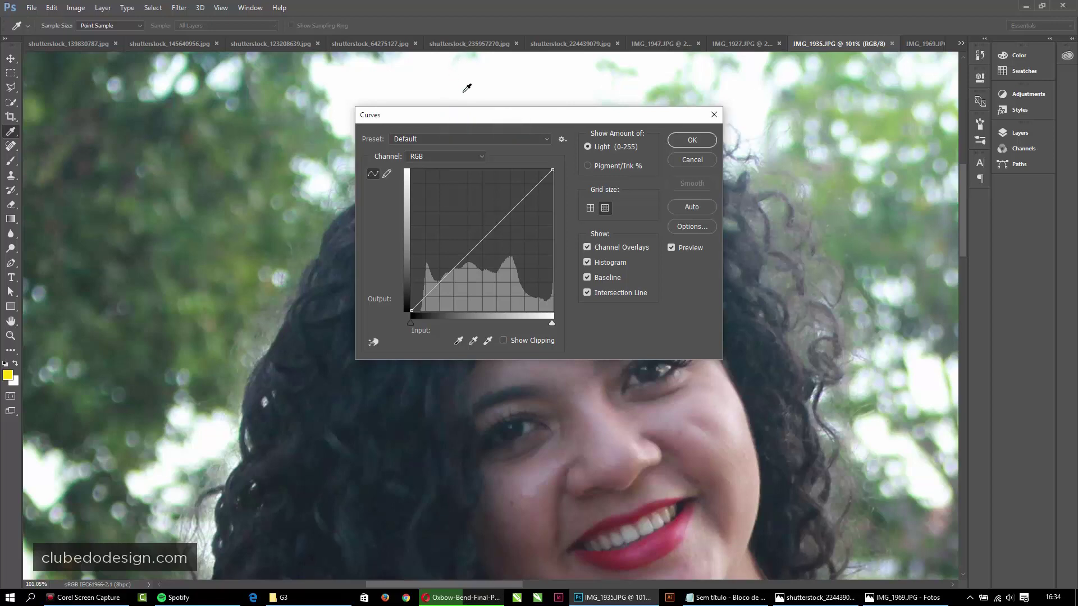
# Preview a steep S-curve (Input 102, Output 50) on IMG_1935 at several zoom levels
pyautogui.moveTo(474, 114); pyautogui.dragTo(733, 115)
pyautogui.moveTo(717, 265); pyautogui.dragTo(728, 280)
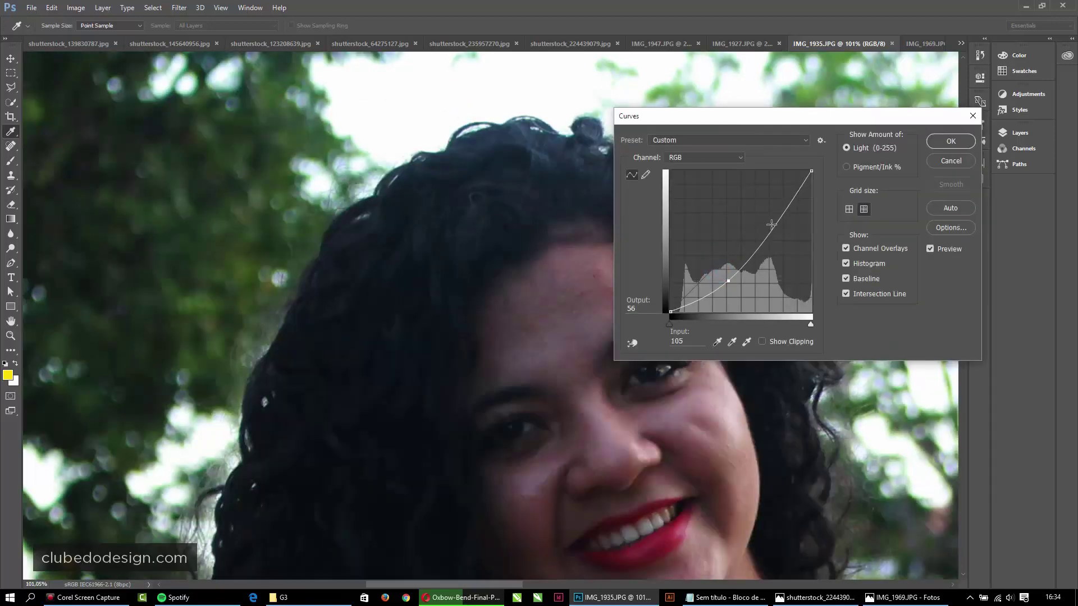
pyautogui.moveTo(752, 238); pyautogui.dragTo(751, 218)
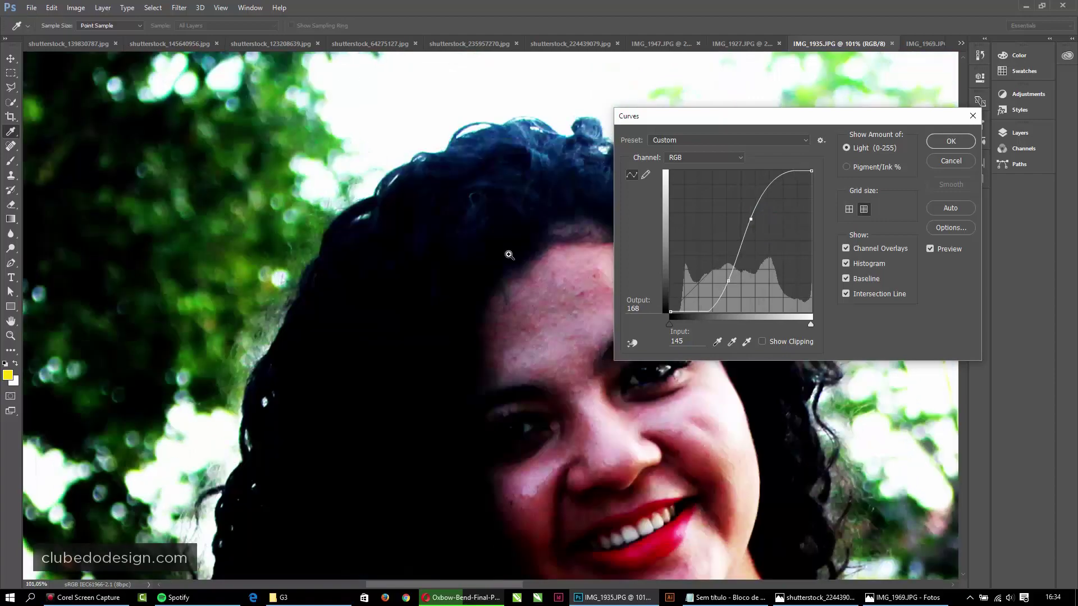
pyautogui.keyDown('alt'); pyautogui.click(509, 254); pyautogui.keyUp('alt')
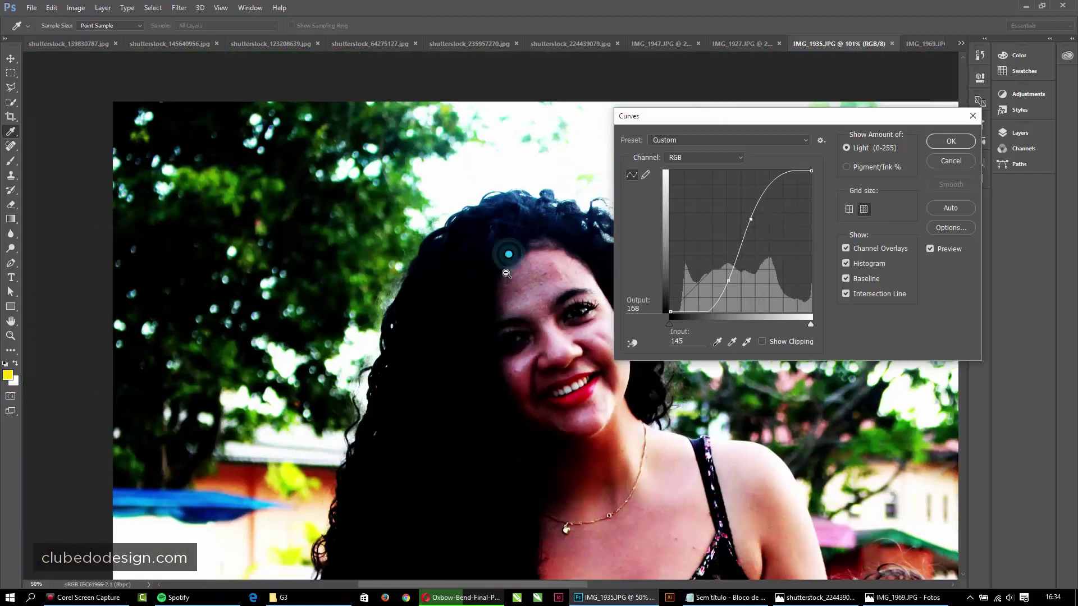
pyautogui.scroll(3, 561, 410)
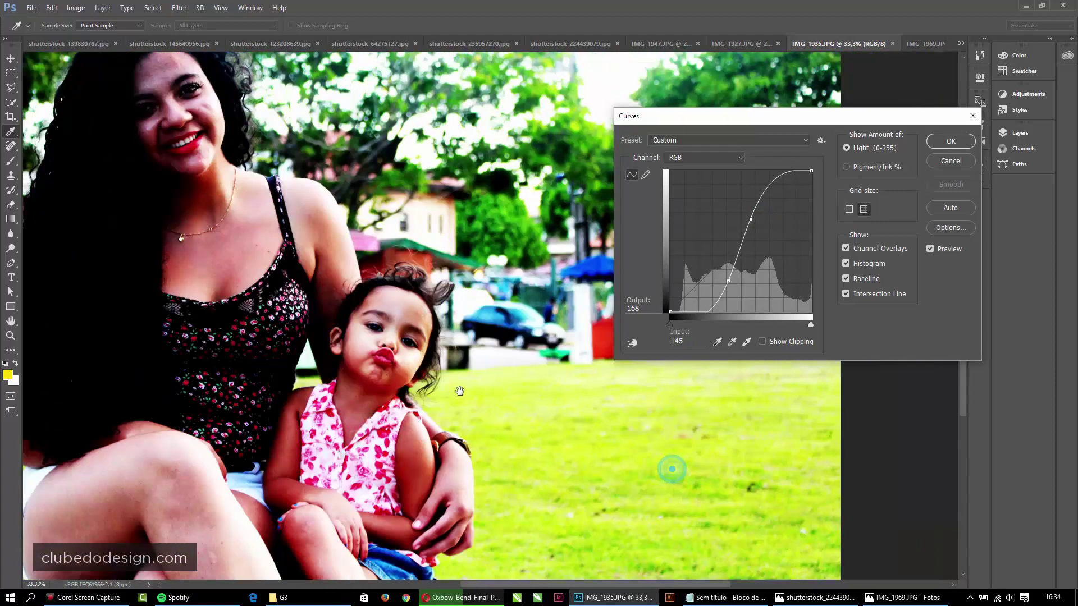
pyautogui.scroll(3, 561, 410)
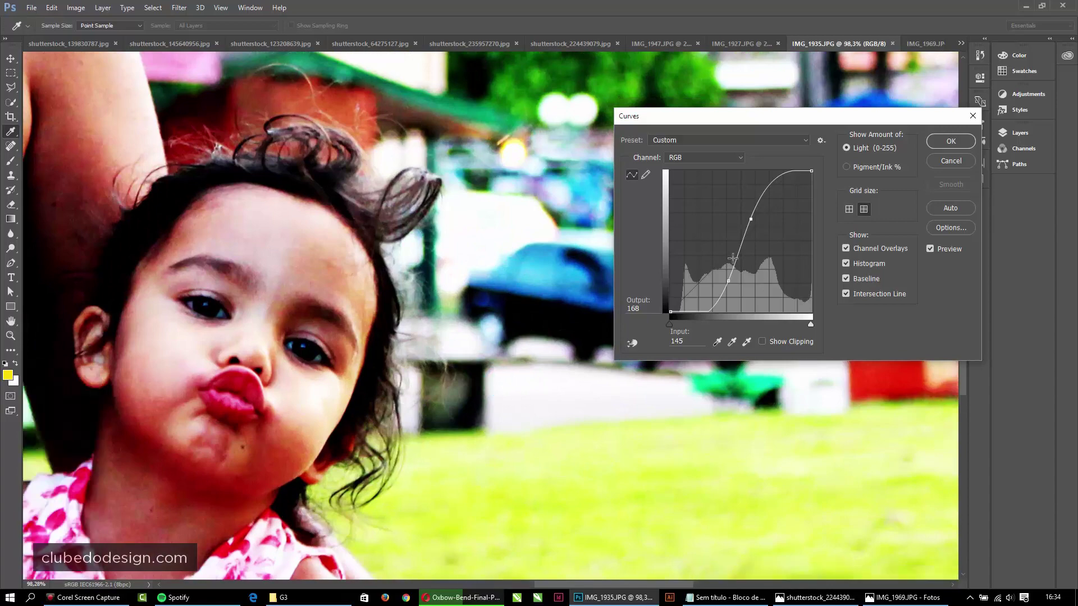
pyautogui.moveTo(728, 282); pyautogui.dragTo(726, 284)
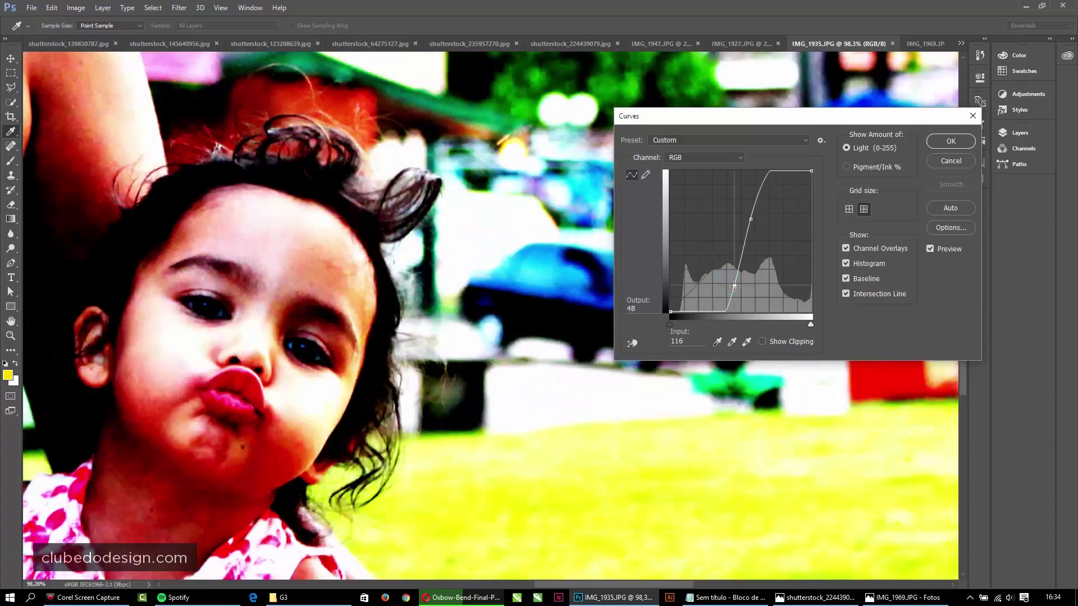
pyautogui.hotkey('ctrl', '0')
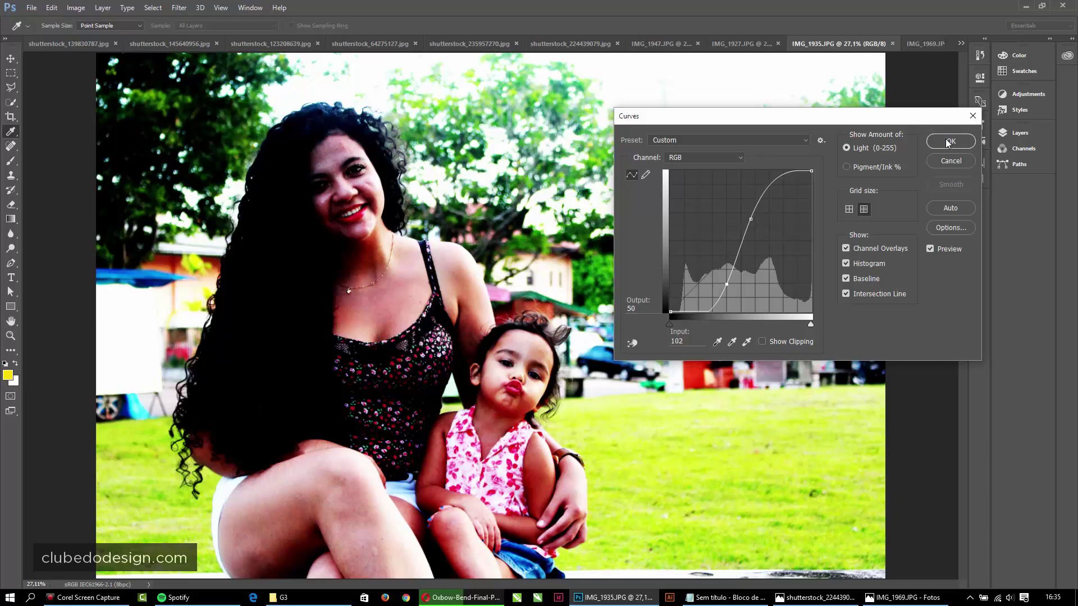
# Cancel the Curves adjustment so IMG_1935 keeps its original tones
pyautogui.click(950, 142)
pyautogui.hotkey('ctrl', 'z')
pyautogui.press('z')
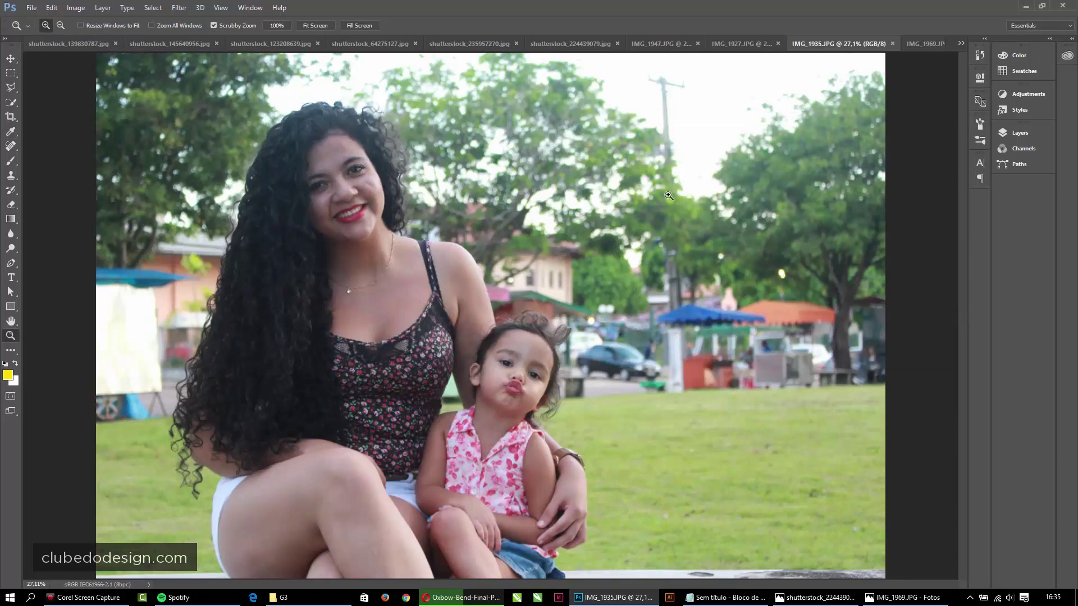
# Switch to IMG_1969.JPG and zoom in close on the woman's face
pyautogui.click(927, 41)
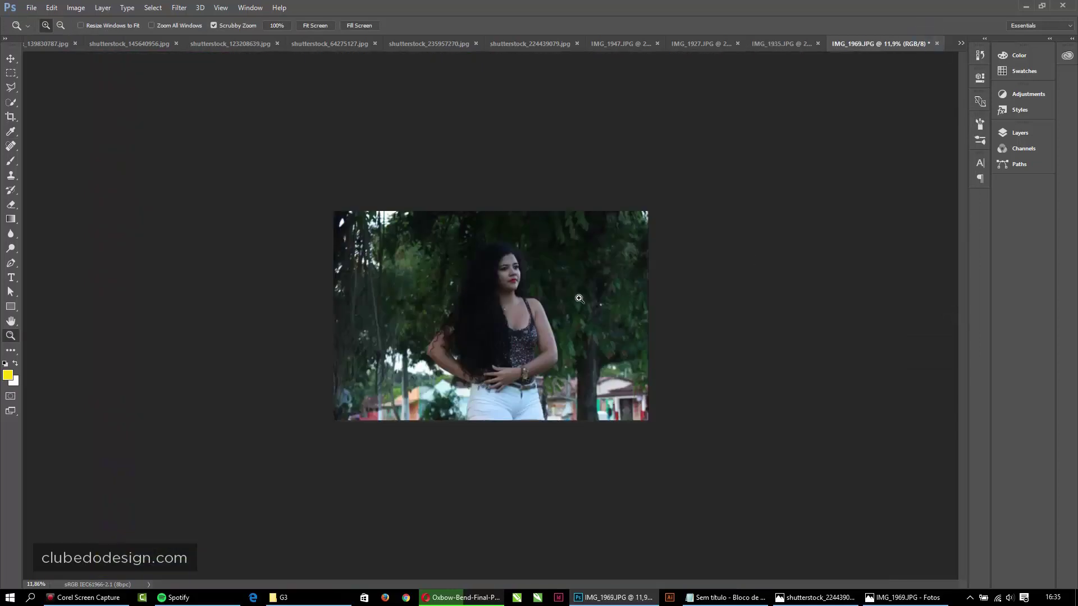
pyautogui.moveTo(490, 260)
pyautogui.mouseDown()
pyautogui.moveTo(520, 289)
pyautogui.moveTo(584, 243)
pyautogui.mouseUp()
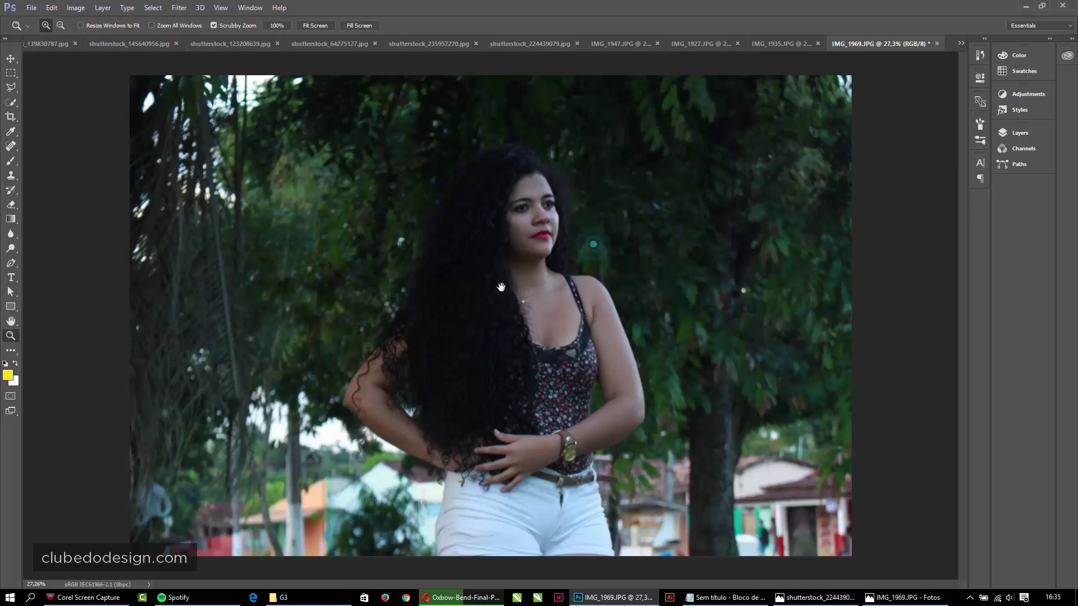
pyautogui.moveTo(423, 150)
pyautogui.mouseDown()
pyautogui.moveTo(461, 186)
pyautogui.moveTo(503, 185)
pyautogui.mouseUp()
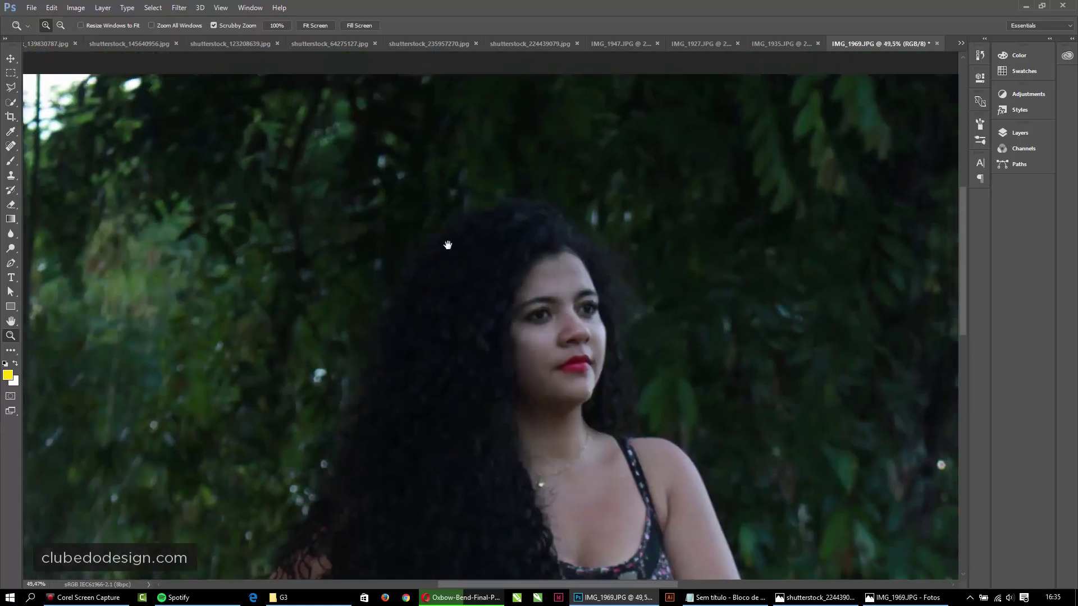
pyautogui.moveTo(602, 222); pyautogui.dragTo(651, 273)
# Pan across her hair and neck, fit the photo, then zoom to 58.8% on her hair
pyautogui.moveTo(304, 234); pyautogui.dragTo(763, 198)
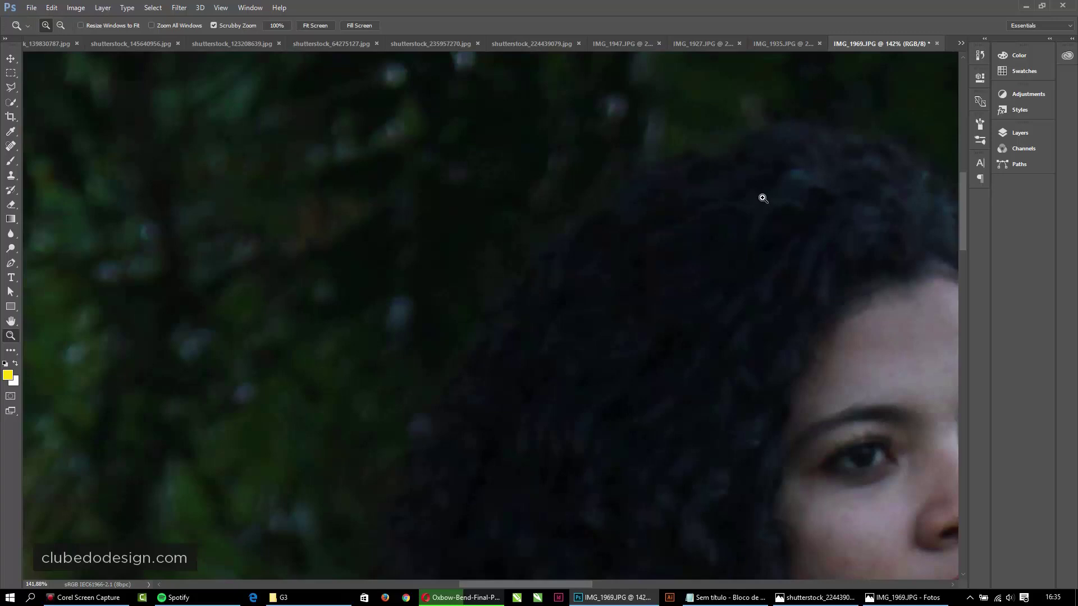
pyautogui.moveTo(722, 209); pyautogui.dragTo(521, 237)
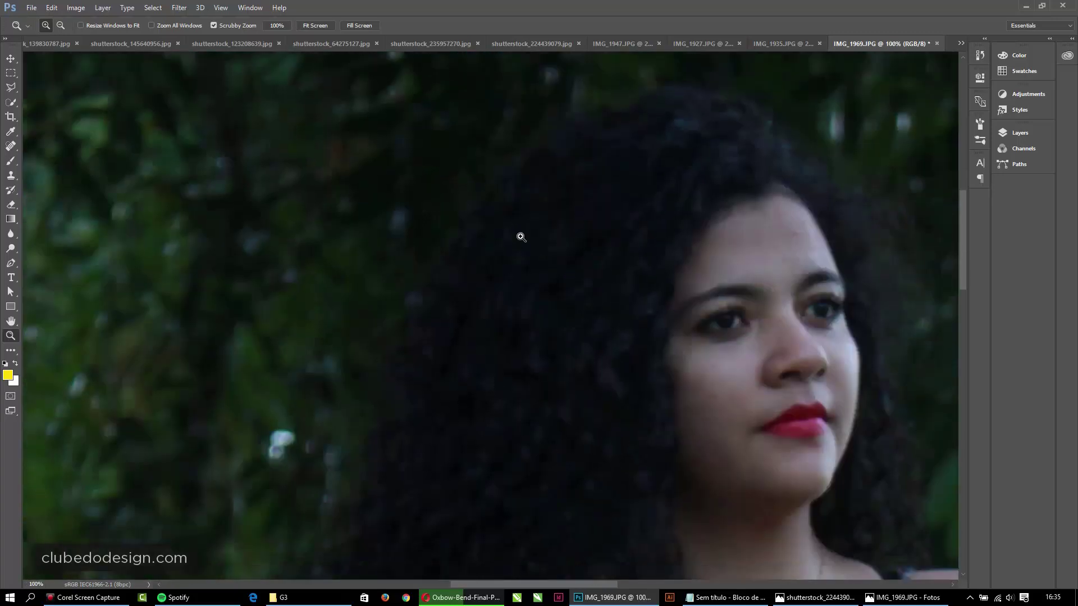
pyautogui.moveTo(597, 137); pyautogui.dragTo(481, 167)
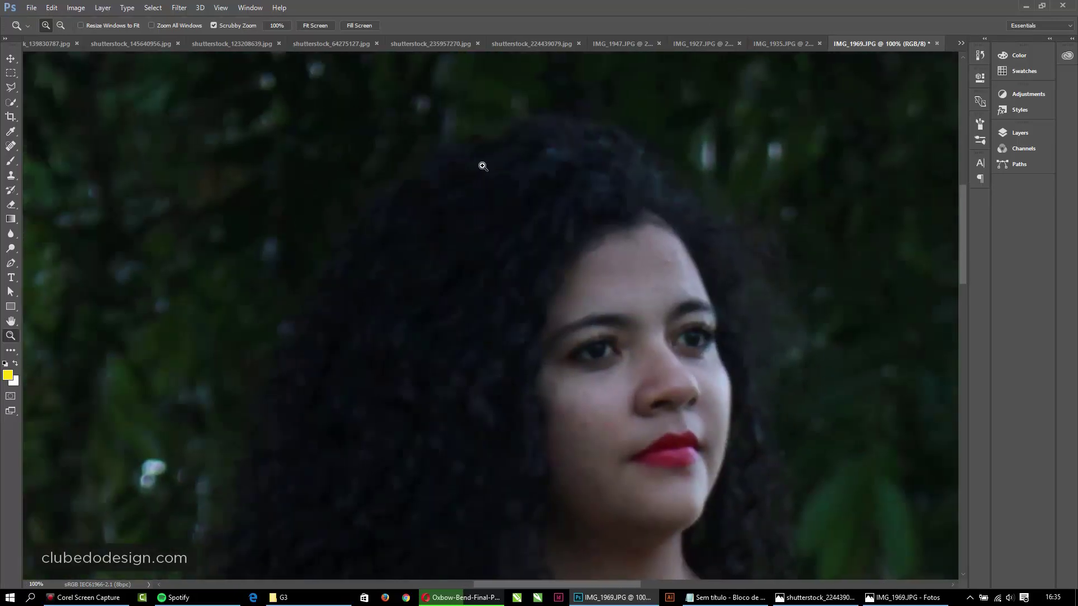
pyautogui.moveTo(424, 311); pyautogui.dragTo(531, 197)
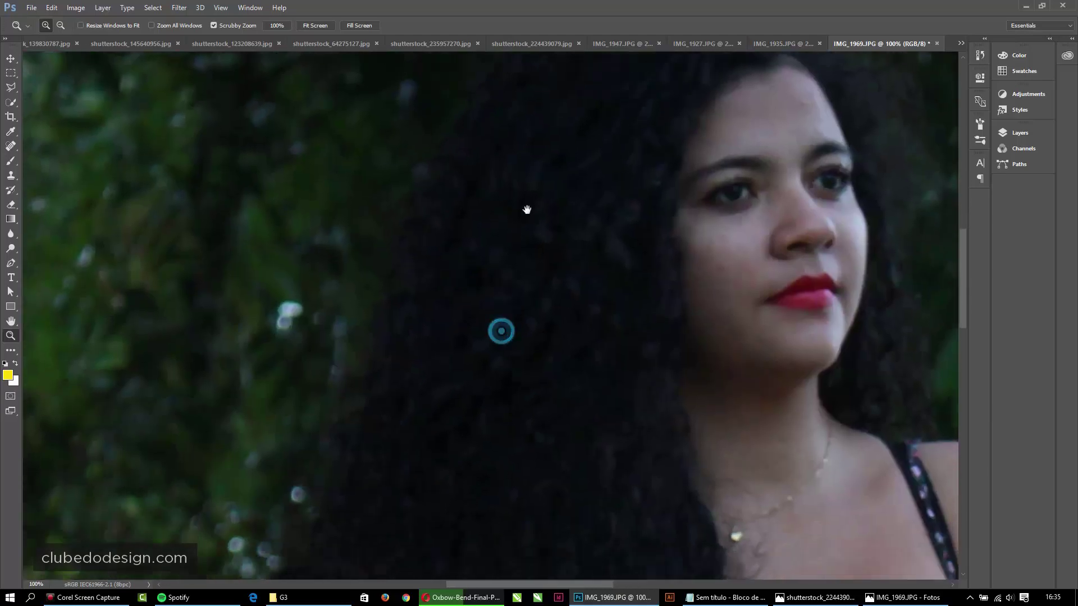
pyautogui.hotkey('ctrl', '0')
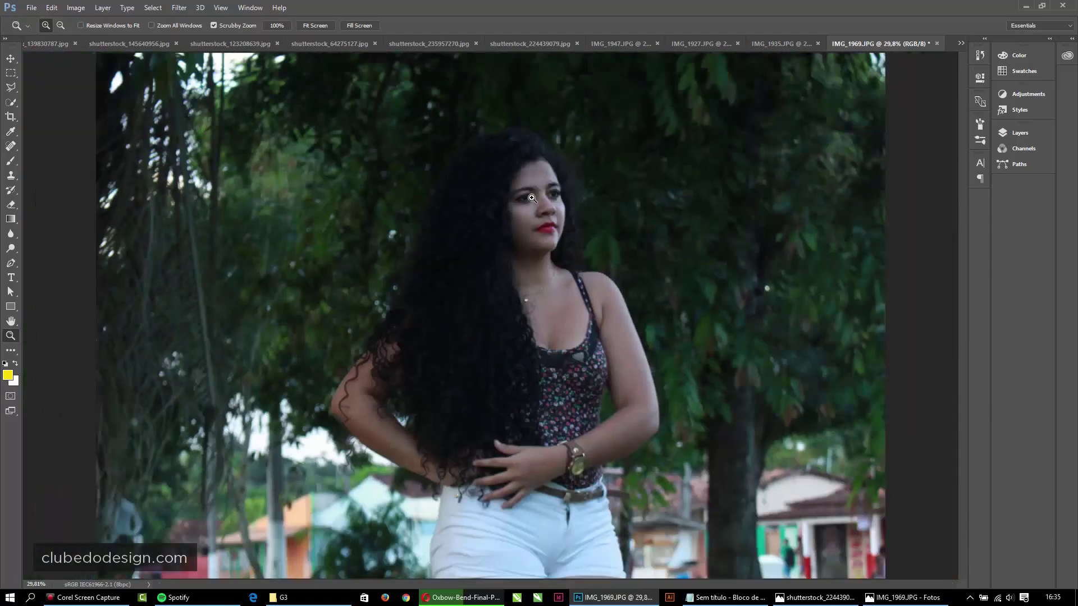
pyautogui.moveTo(447, 150); pyautogui.dragTo(456, 192)
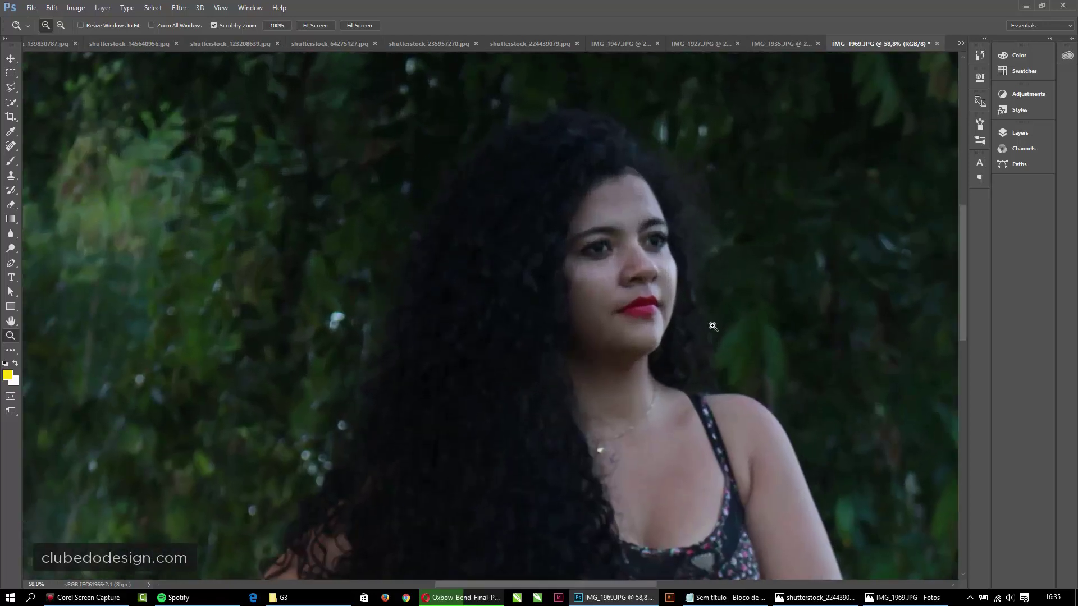
# Open Curves on IMG_1969 and bend the curve into a steep contrast S-shape
pyautogui.hotkey('ctrl', '0')
pyautogui.hotkey('ctrl', 'm')
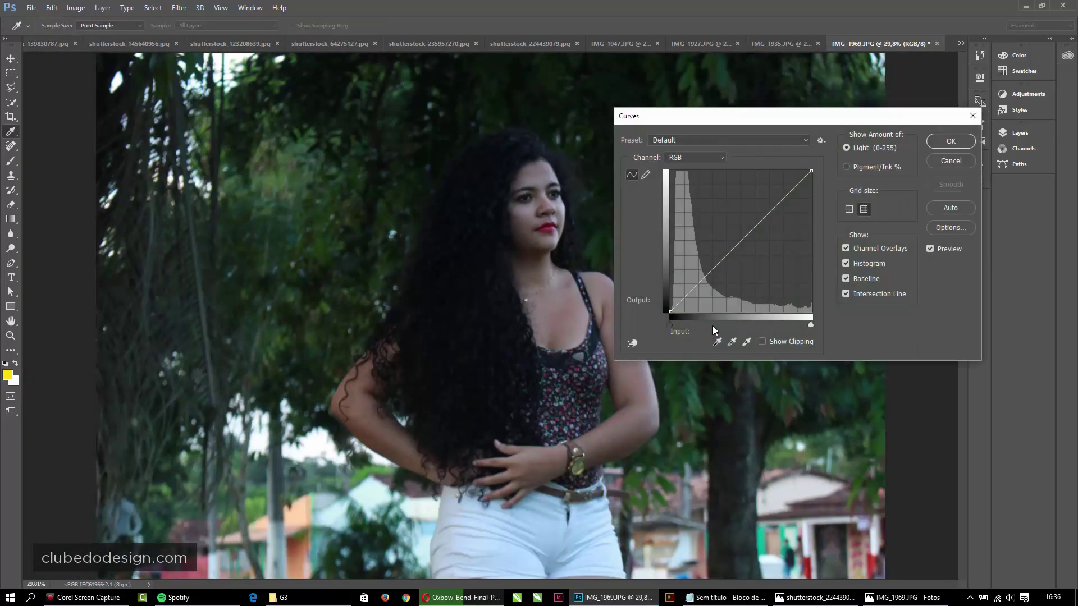
pyautogui.moveTo(766, 227)
pyautogui.mouseDown()
pyautogui.moveTo(738, 213)
pyautogui.moveTo(720, 270)
pyautogui.mouseUp()
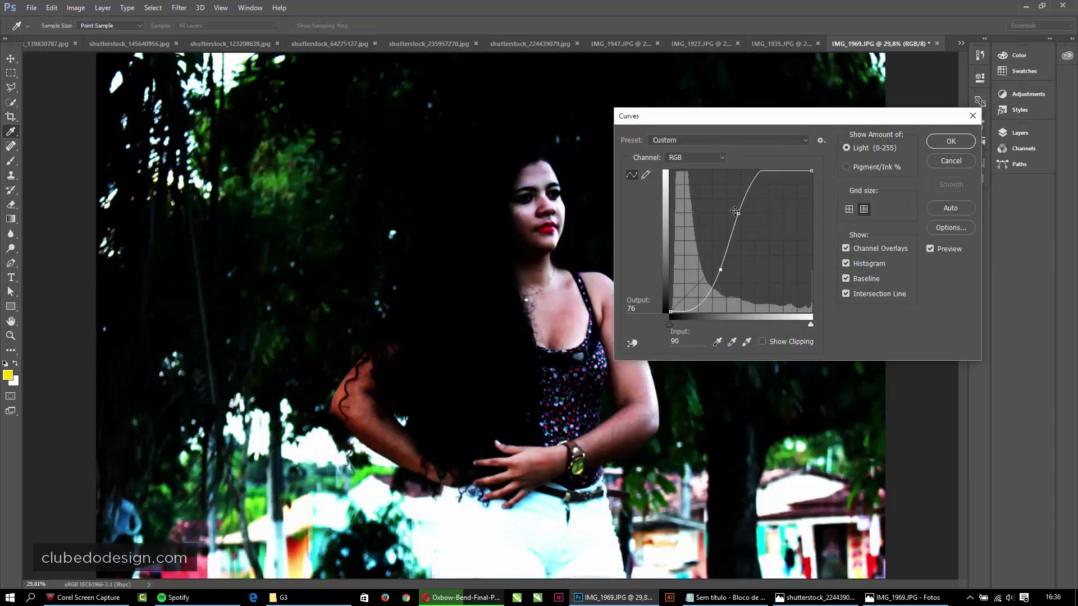
pyautogui.moveTo(739, 214); pyautogui.dragTo(748, 218)
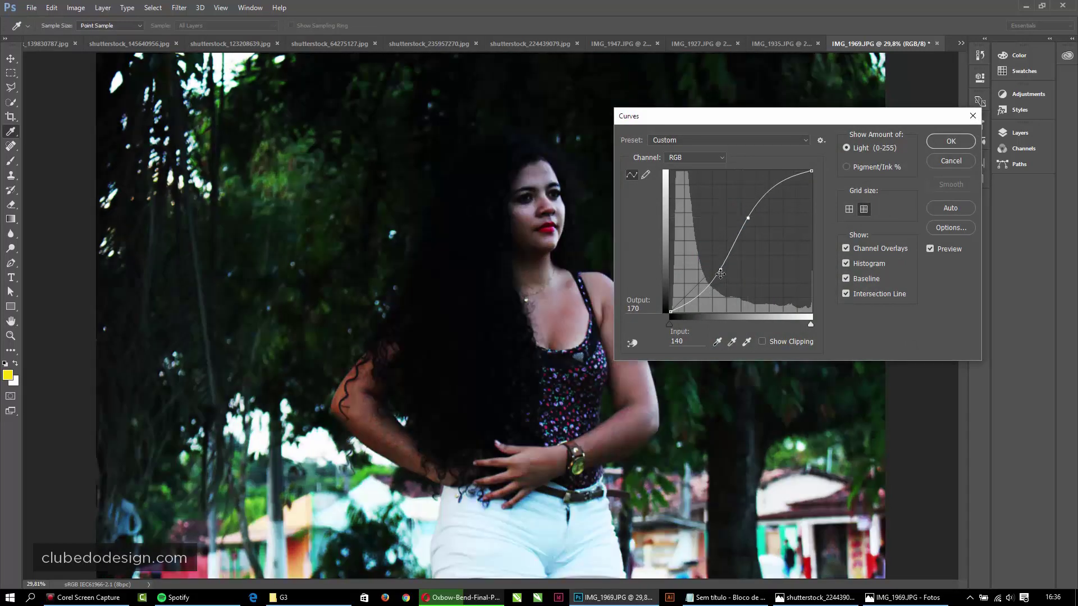
# Flatten the curve to brighten the photo, check it on her head, then cancel Curves
pyautogui.moveTo(721, 270); pyautogui.dragTo(701, 244)
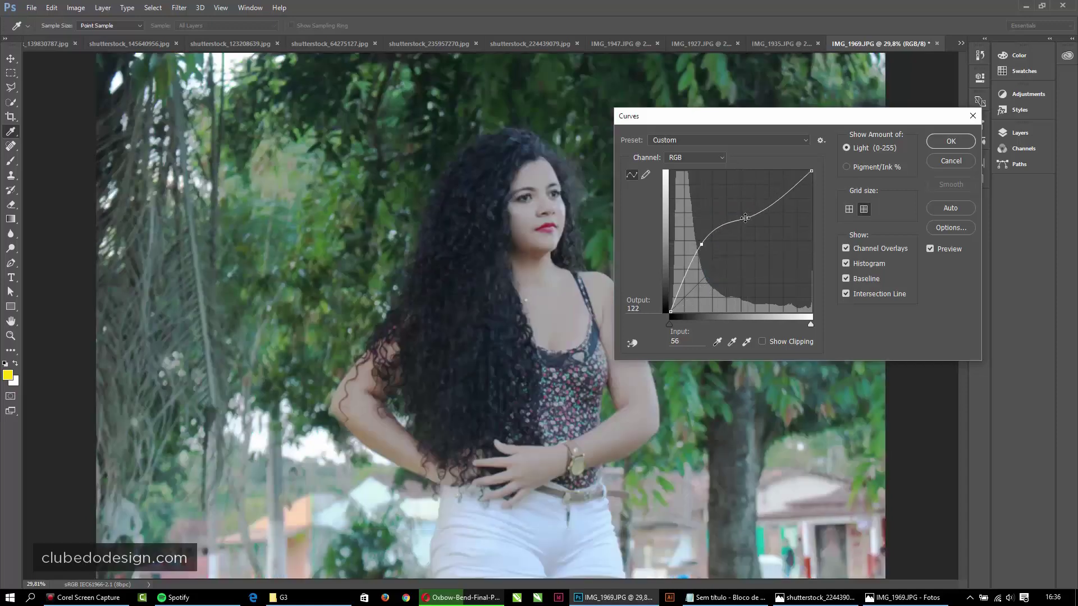
pyautogui.moveTo(748, 218); pyautogui.dragTo(721, 200)
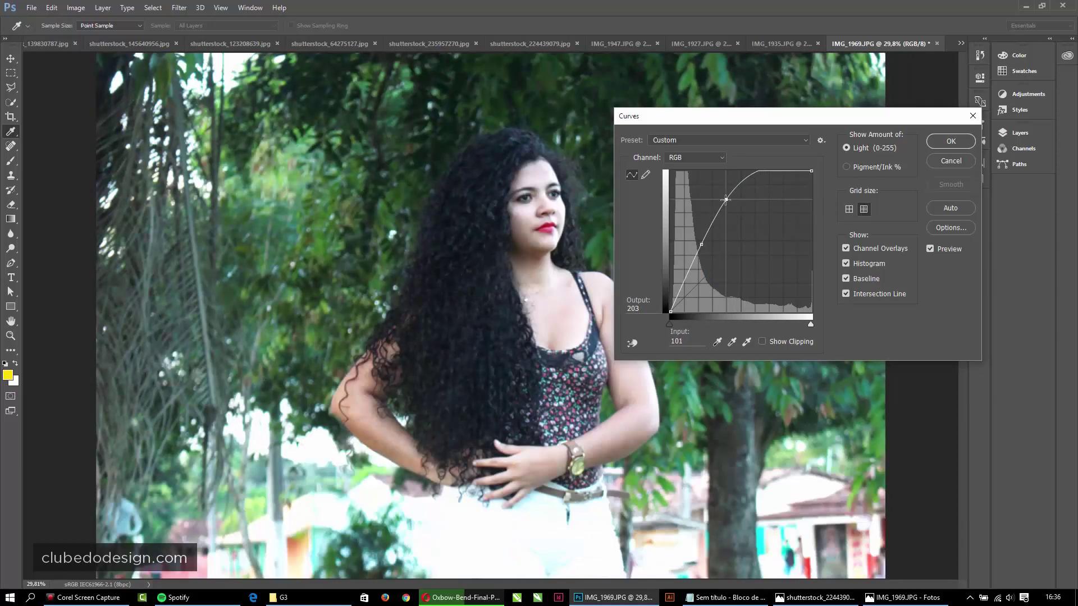
pyautogui.moveTo(458, 143); pyautogui.dragTo(502, 189)
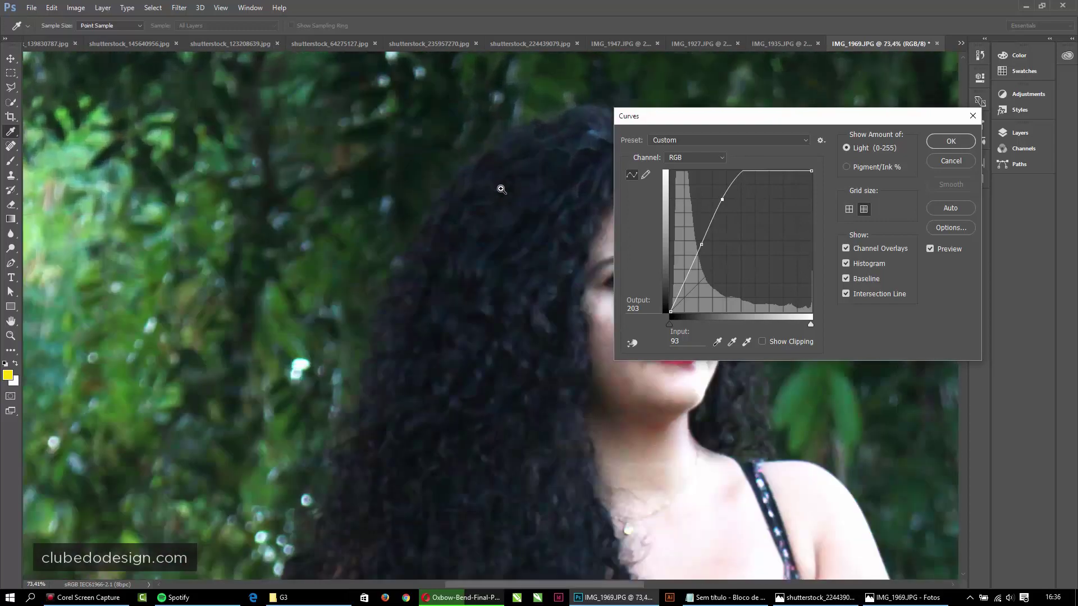
pyautogui.click(954, 164)
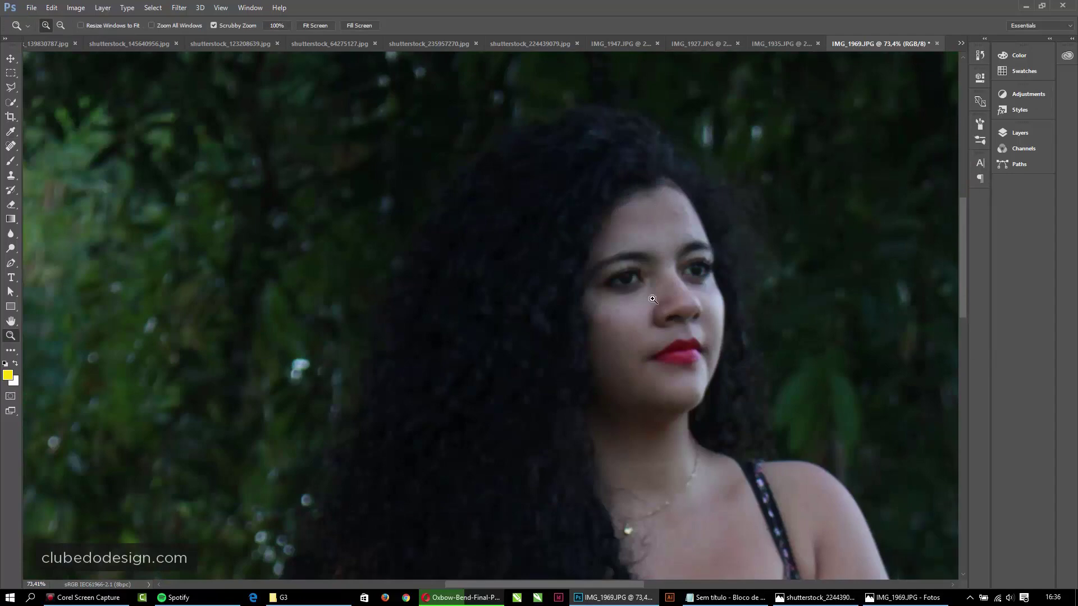
# Fit IMG_1969 on screen and zoom out to 25%
pyautogui.hotkey('ctrl', '0')
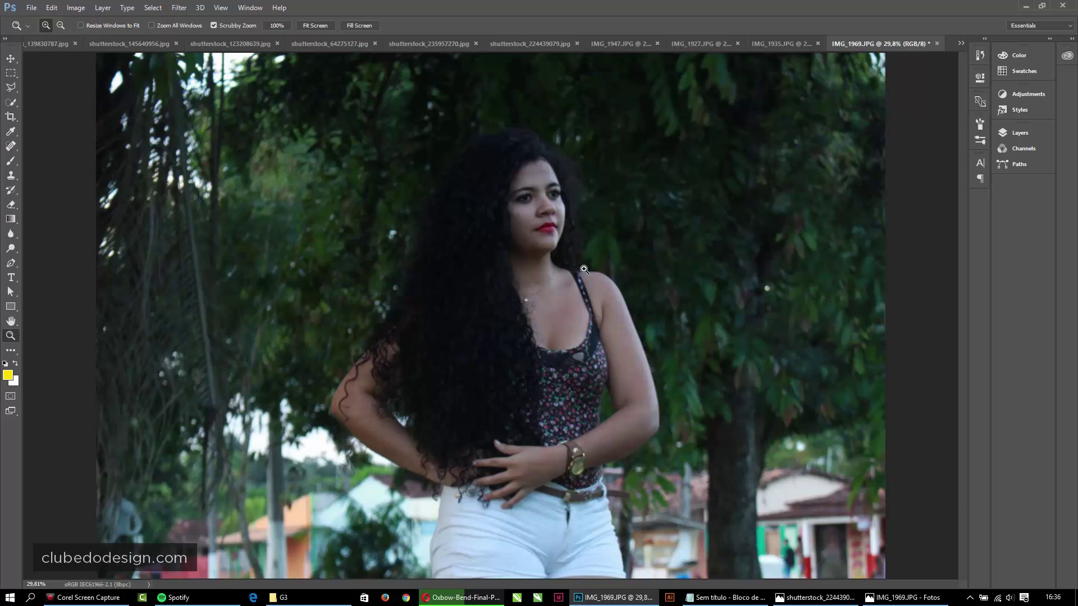
pyautogui.keyDown('alt'); pyautogui.click(584, 270); pyautogui.keyUp('alt')
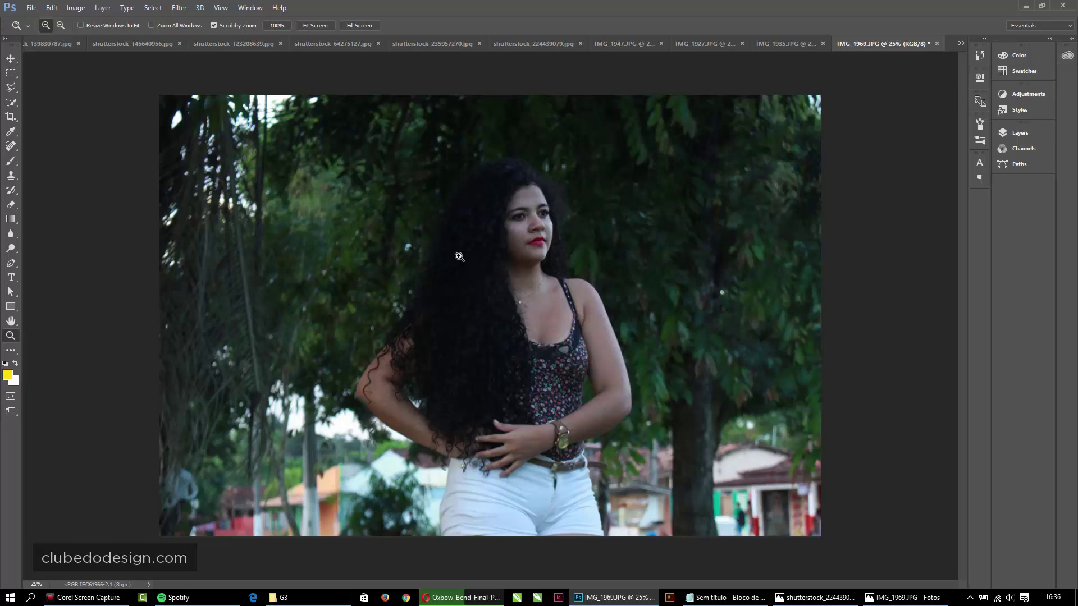
pyautogui.hotkey('ctrl', 'm')
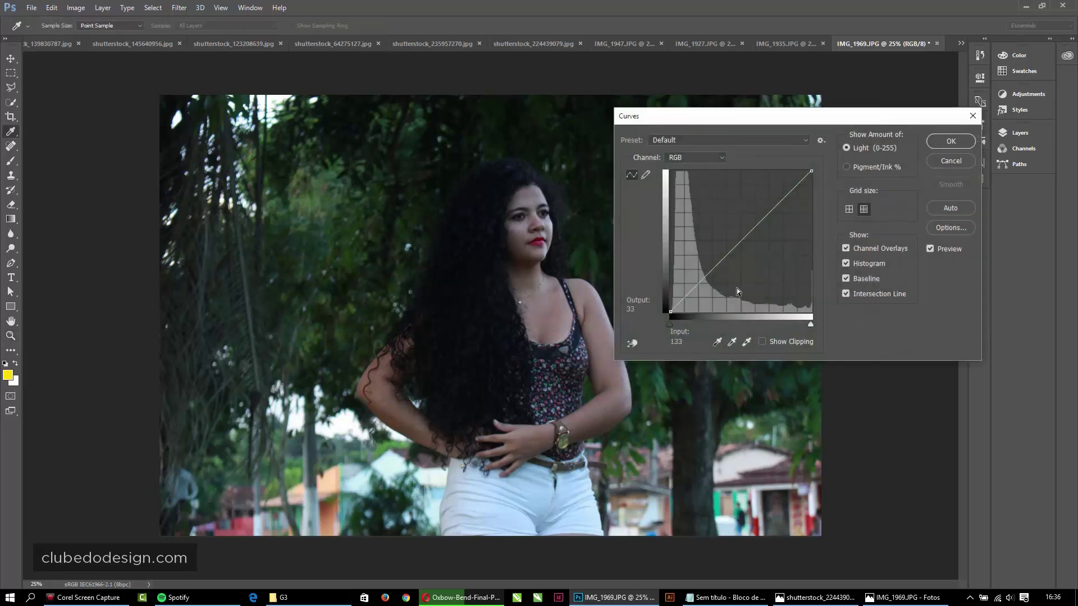
pyautogui.moveTo(725, 257); pyautogui.dragTo(725, 277)
pyautogui.moveTo(761, 222); pyautogui.dragTo(760, 214)
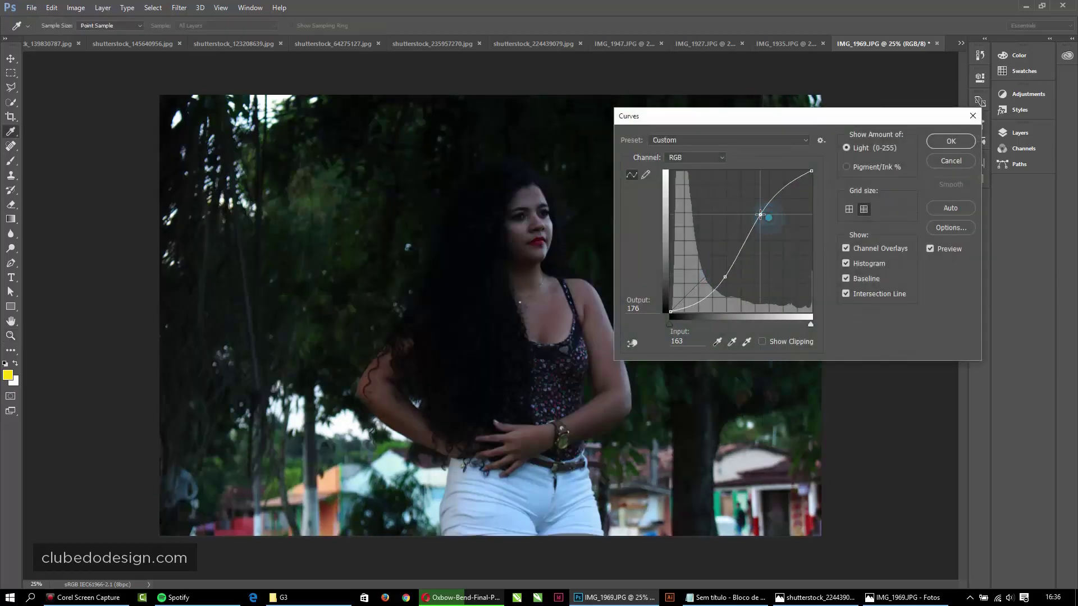
pyautogui.moveTo(725, 276); pyautogui.dragTo(702, 262)
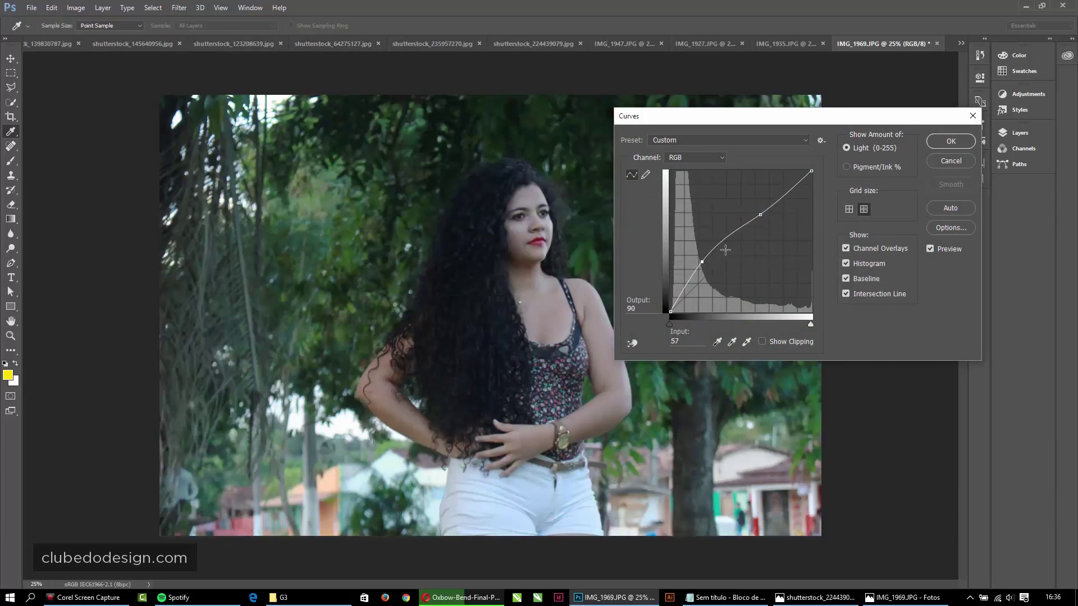
pyautogui.keyDown('ctrl'); pyautogui.click(560, 181); pyautogui.keyUp('ctrl')
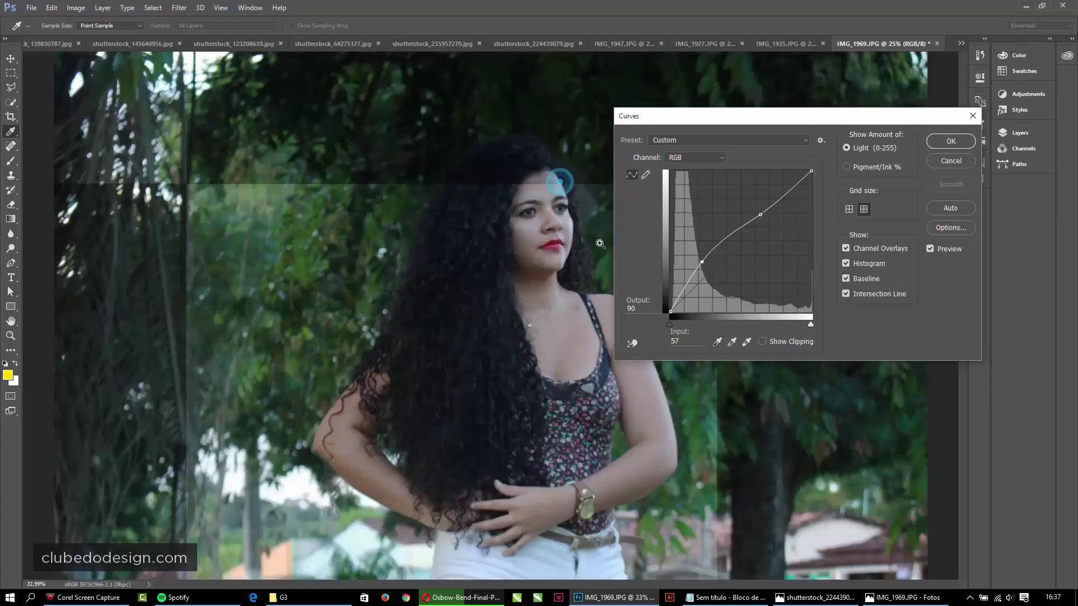
pyautogui.keyDown('ctrl'); pyautogui.click(599, 243); pyautogui.keyUp('ctrl')
pyautogui.keyDown('ctrl'); pyautogui.click(361, 323); pyautogui.keyUp('ctrl')
pyautogui.keyDown('ctrl'); pyautogui.click(361, 291); pyautogui.keyUp('ctrl')
pyautogui.keyDown('ctrl'); pyautogui.click(402, 342); pyautogui.keyUp('ctrl')
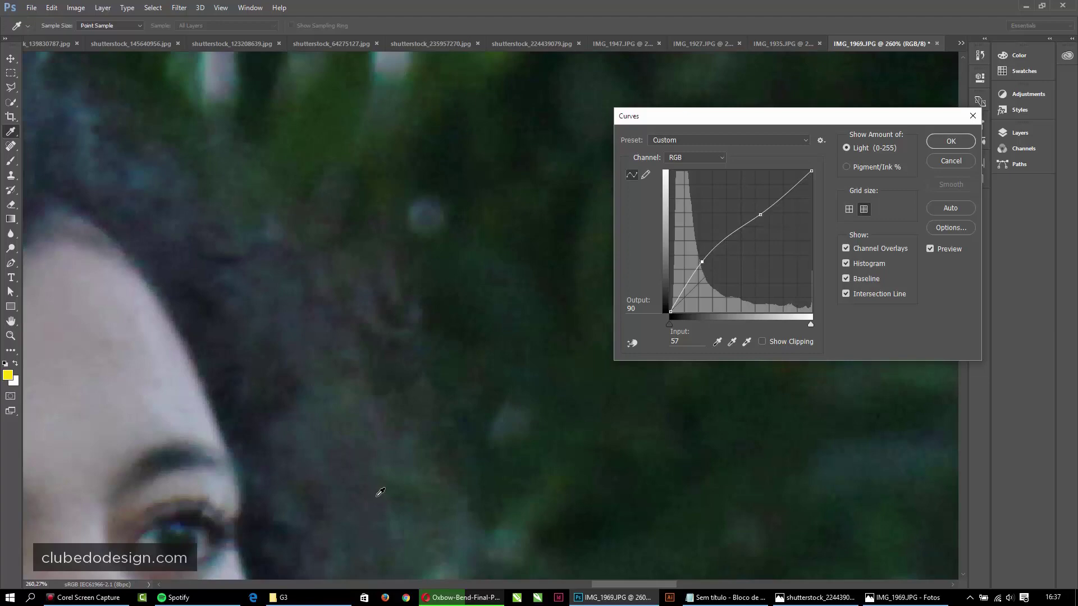
pyautogui.hotkey('ctrl', '0')
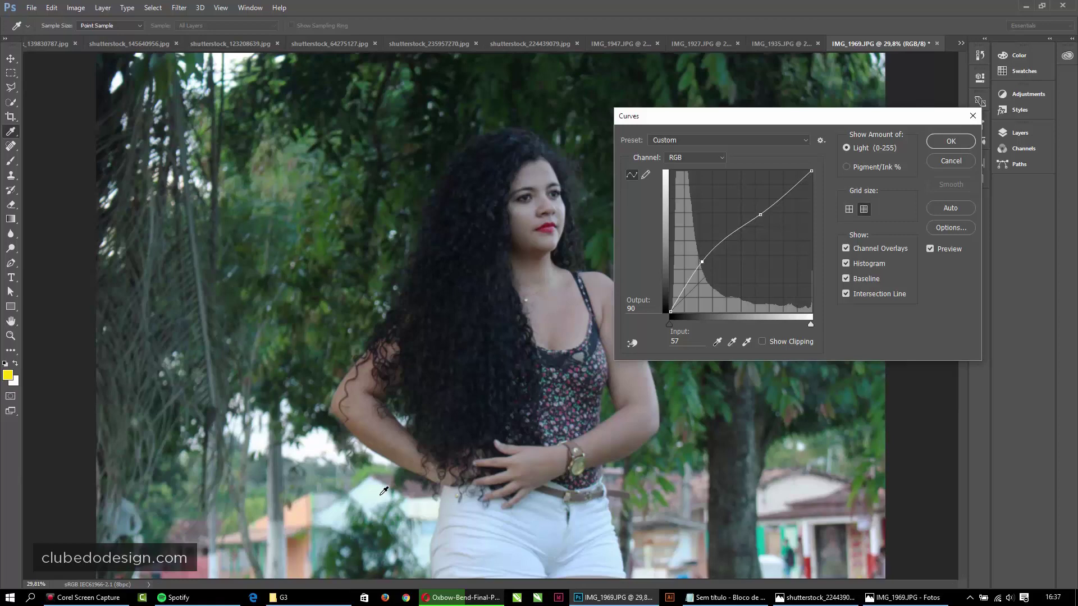
pyautogui.press('z')
pyautogui.press('Escape')
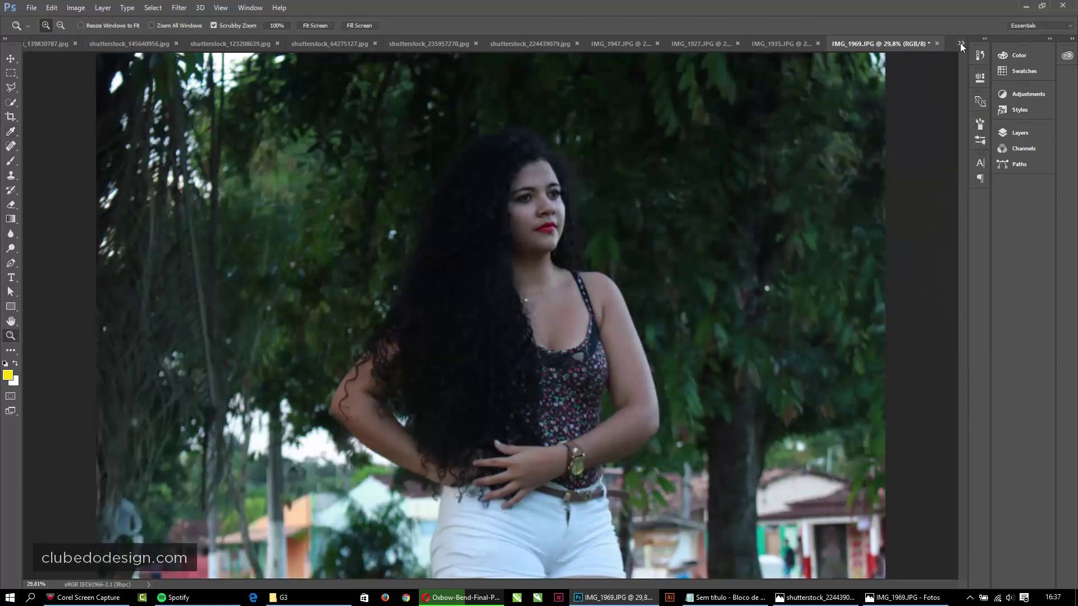
# Flip through the snapshots IMG_1935, IMG_1927 and IMG_1947
pyautogui.click(961, 43)
pyautogui.click(839, 168)
pyautogui.click(789, 44)
pyautogui.click(717, 44)
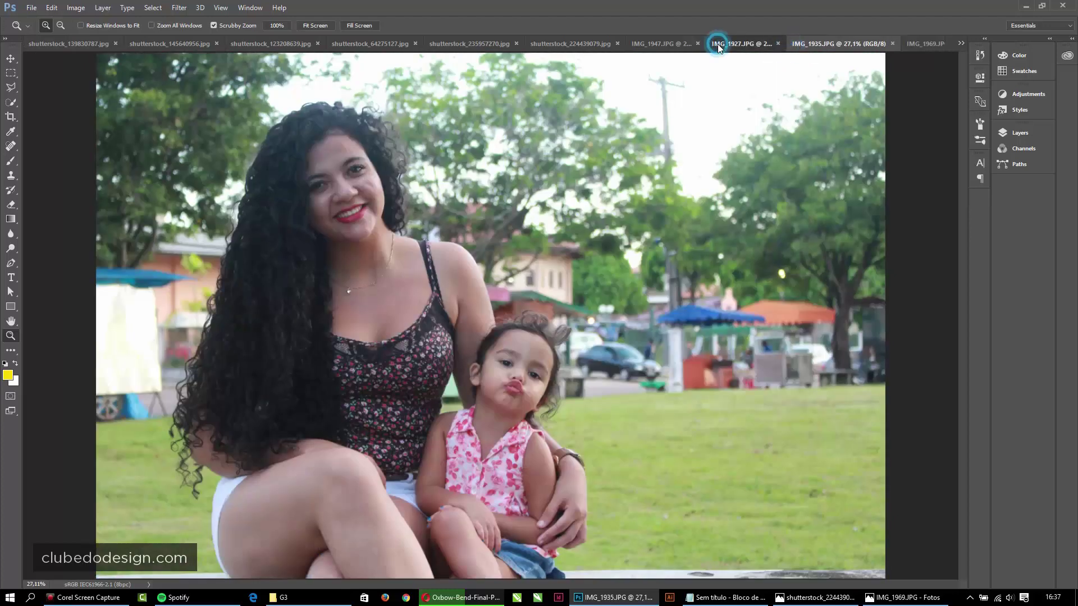
pyautogui.click(646, 44)
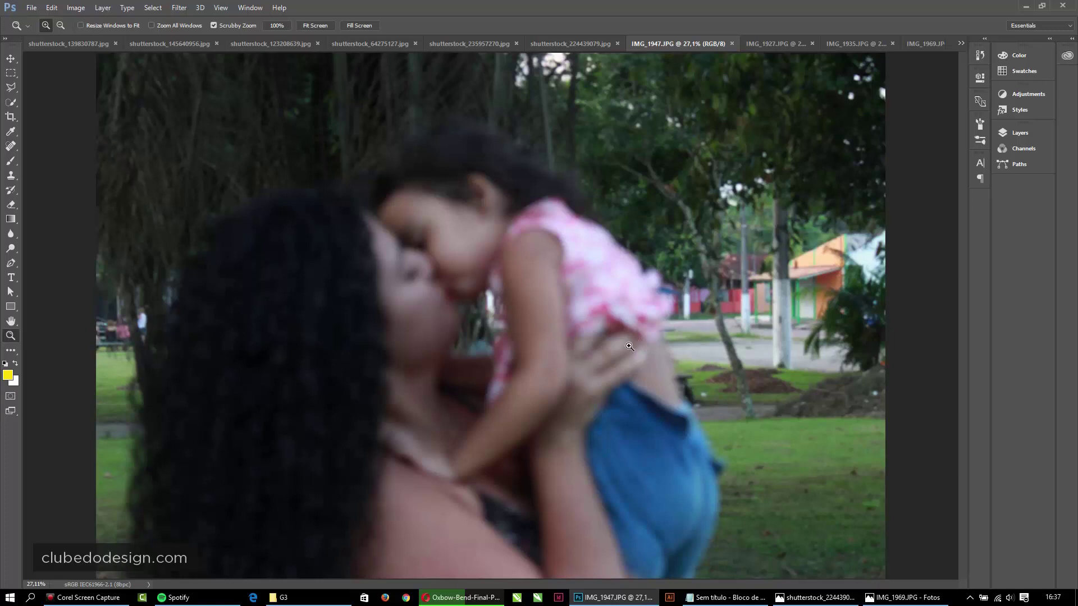
# Glance at shutterstock_224439079, IMG_1927 and IMG_1935, ending on shutterstock_64275127.jpg
pyautogui.click(543, 45)
pyautogui.click(780, 45)
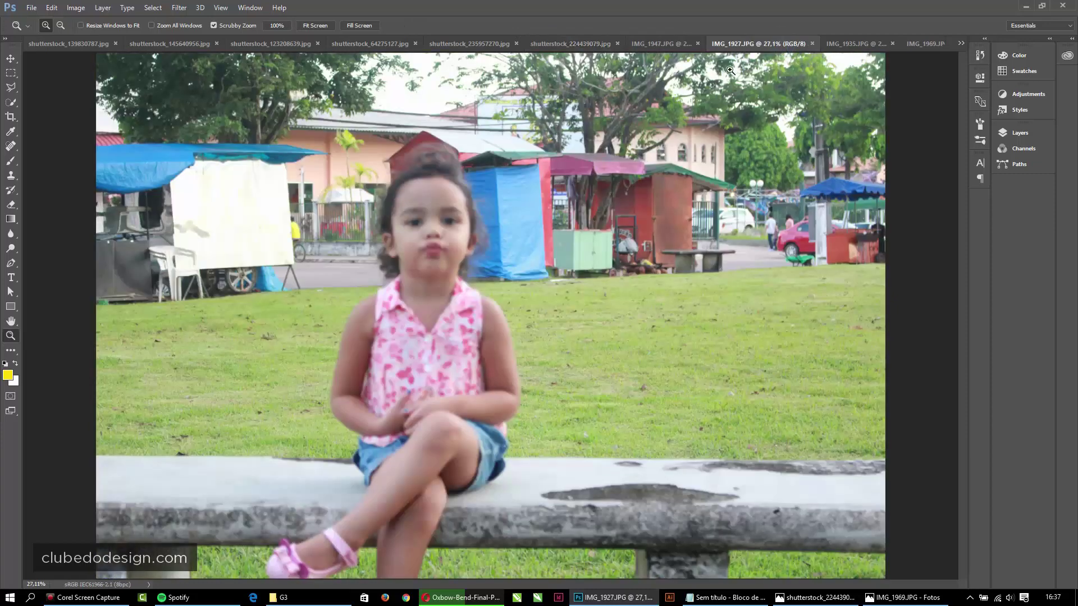
pyautogui.click(854, 45)
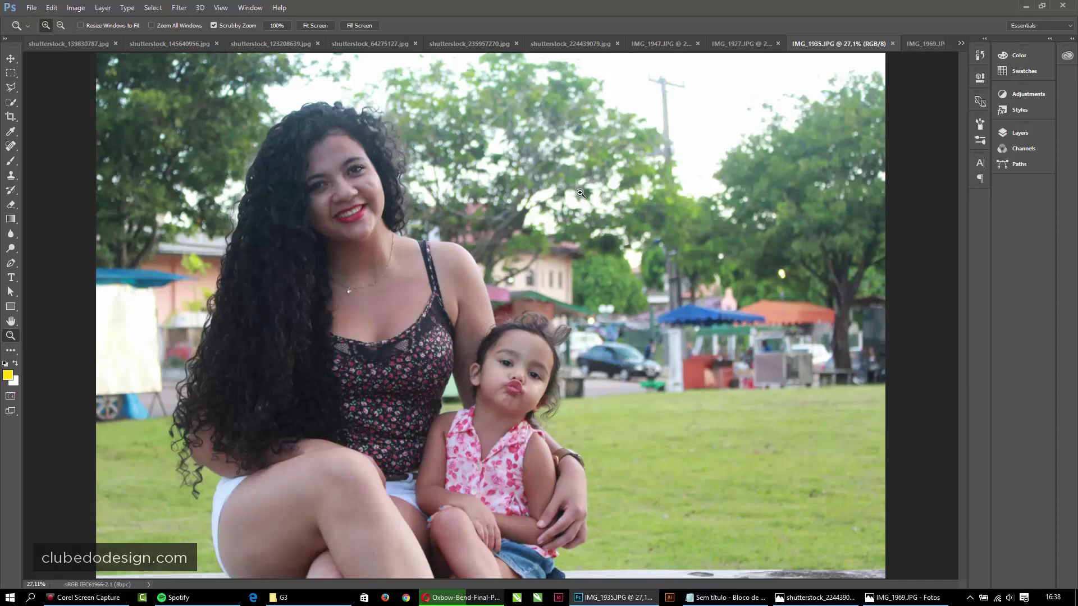
pyautogui.click(353, 45)
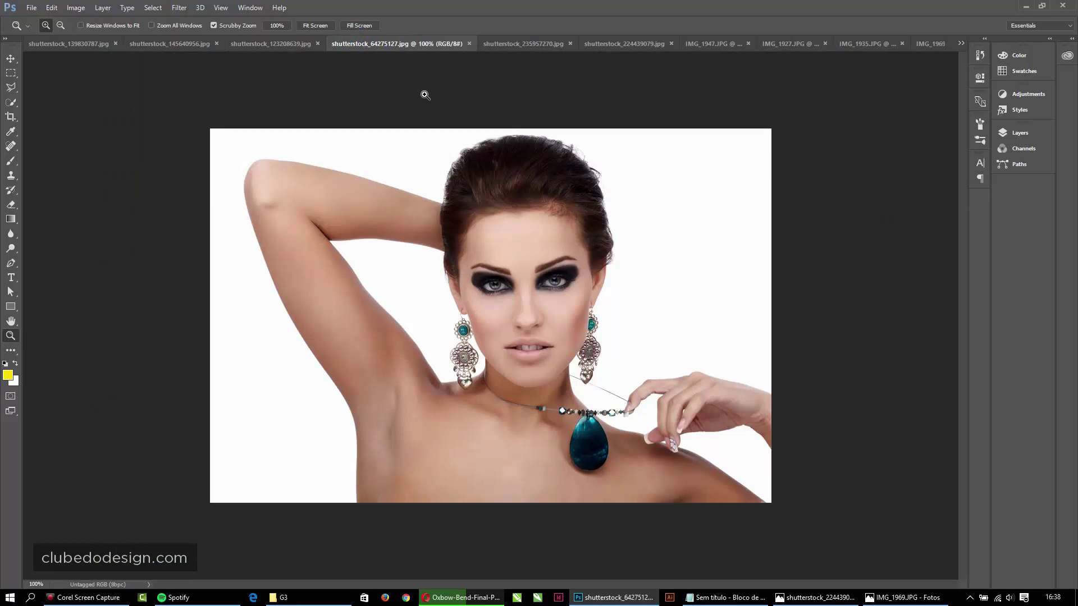
# Flip through the stock photos to shutterstock_139830787.jpg and zoom to 140% on the man's face
pyautogui.click(509, 45)
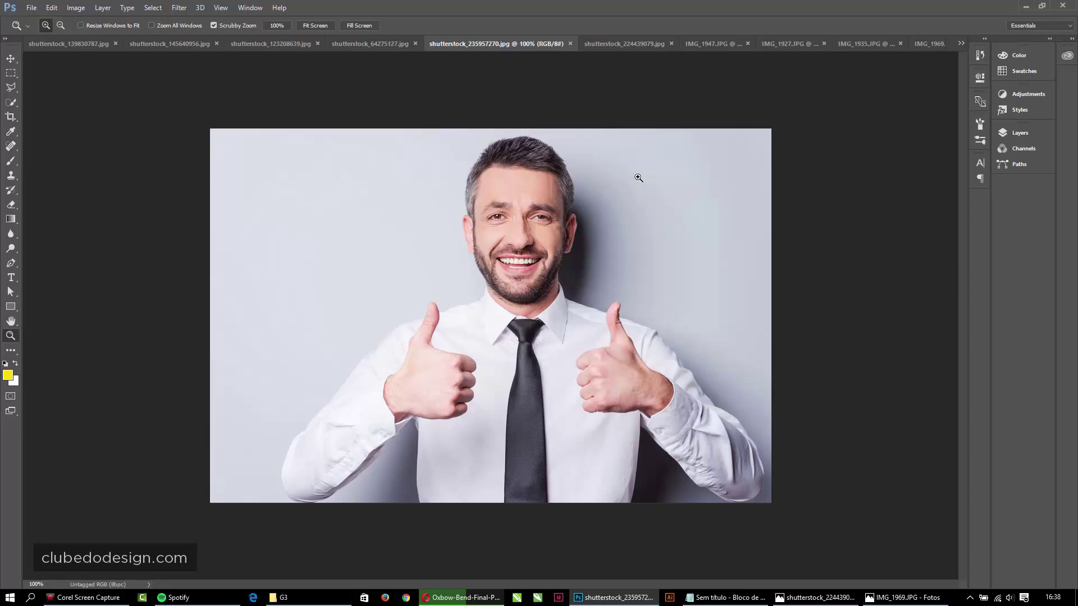
pyautogui.click(369, 44)
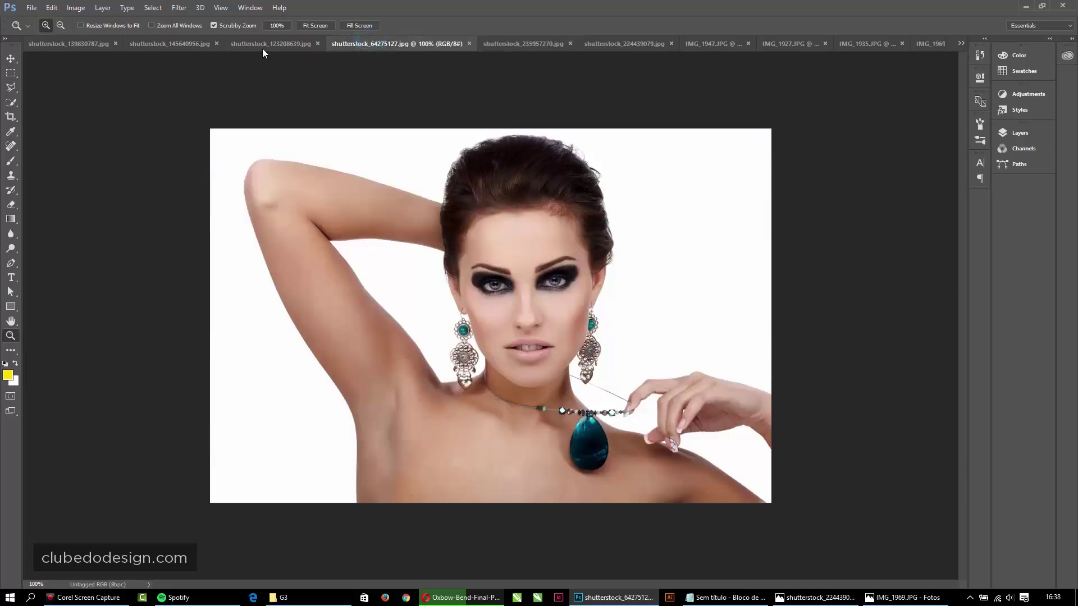
pyautogui.click(262, 44)
pyautogui.click(174, 41)
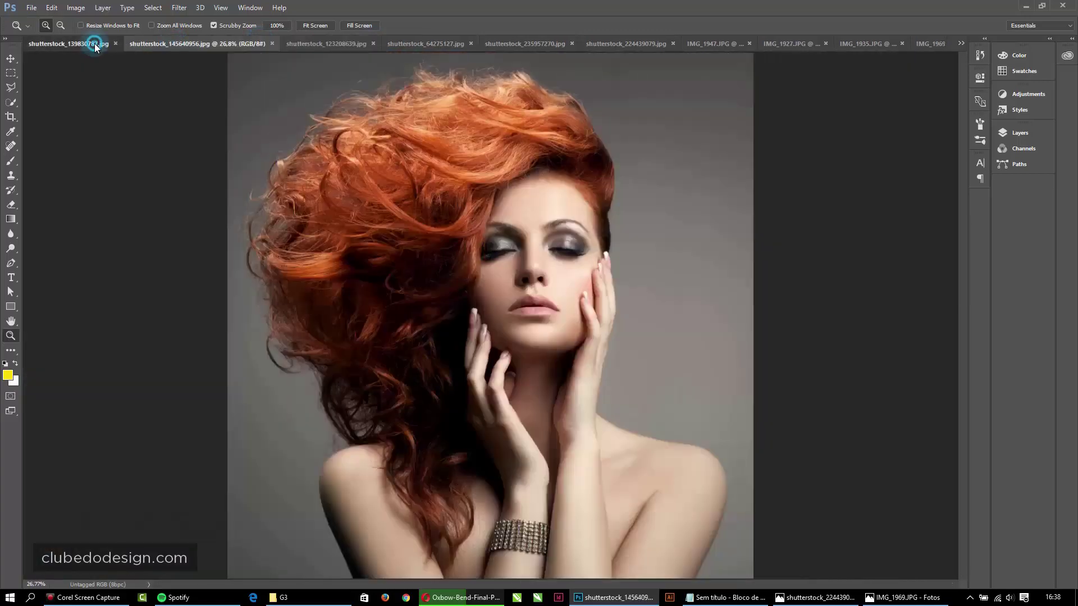
pyautogui.click(94, 43)
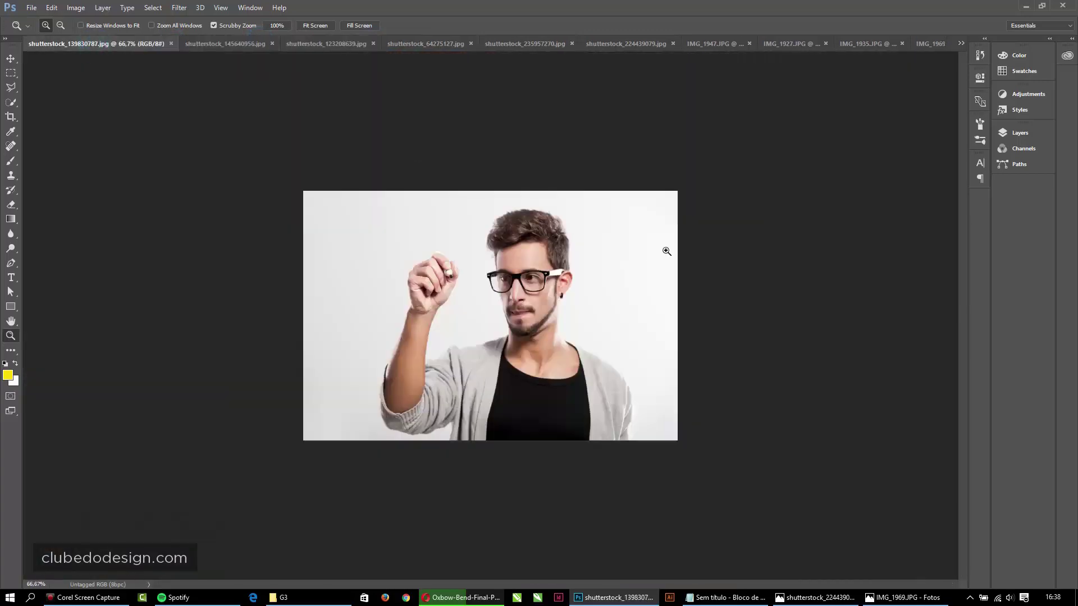
pyautogui.click(601, 284)
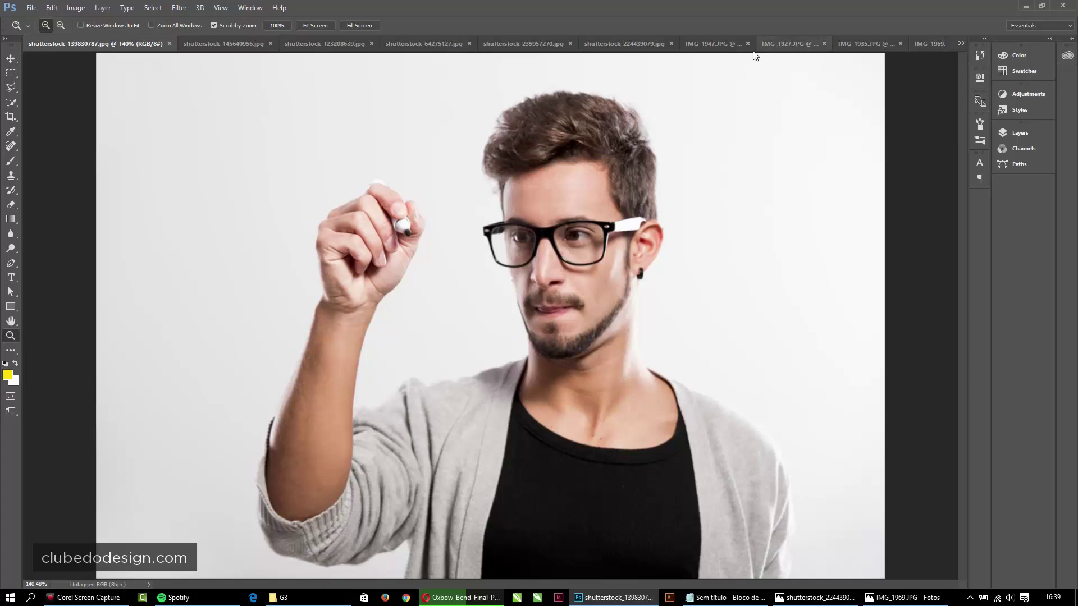
# Step through IMG_1947 and IMG_1927, ending on IMG_1935.JPG at 27.1%
pyautogui.click(702, 46)
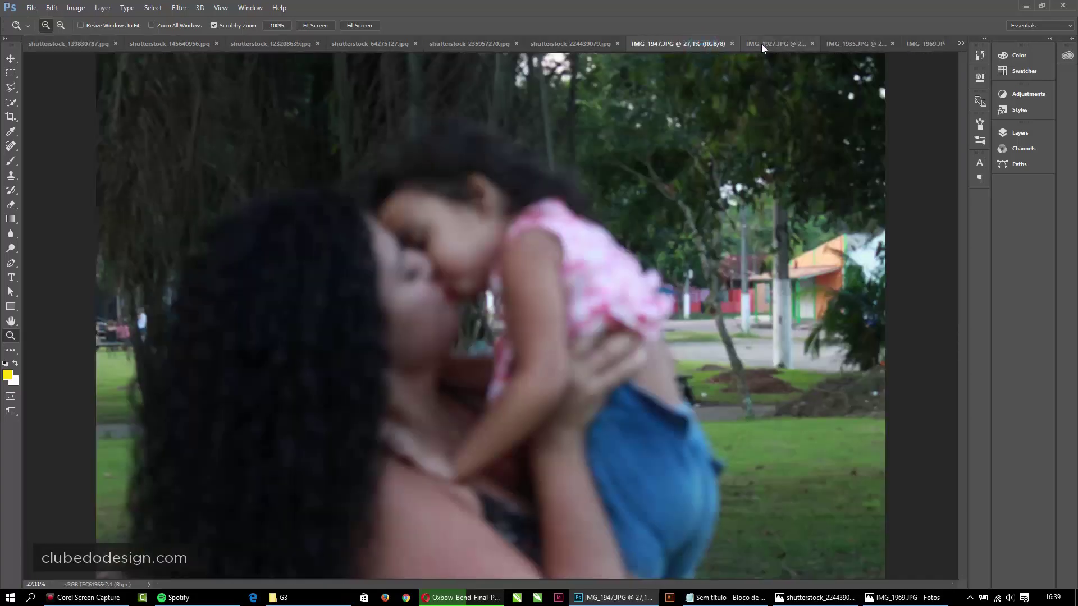
pyautogui.click(762, 46)
pyautogui.click(831, 43)
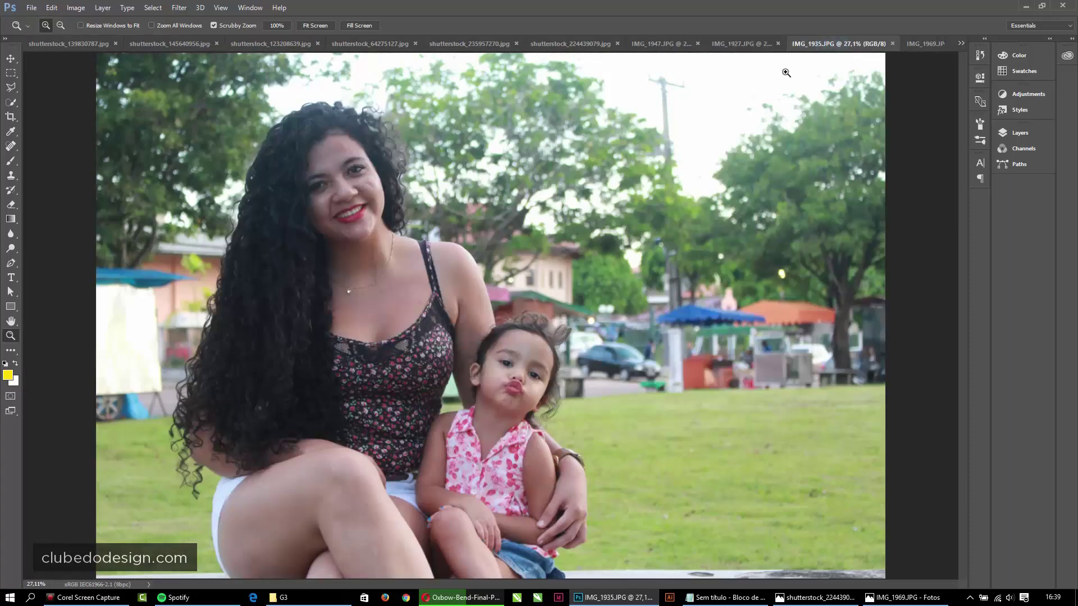